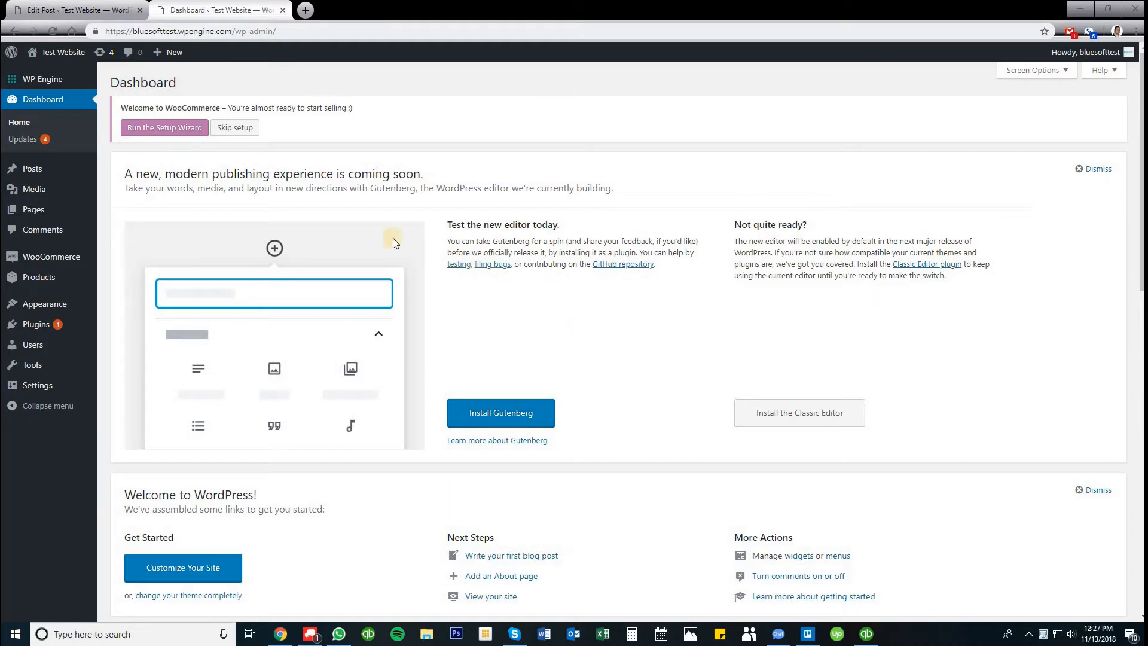
Step: Open the list of all posts and bring up quick editing for the "Hello world!" post
{"action": "mouse_move", "coordinate": [35, 169]}
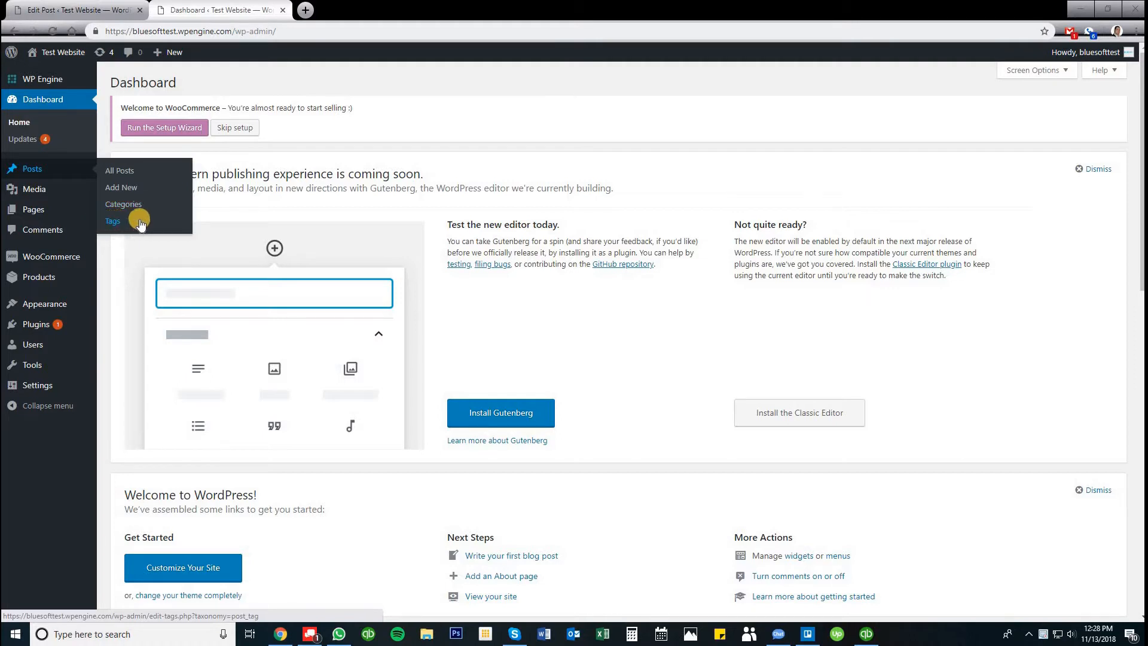
{"action": "left_click", "coordinate": [127, 180]}
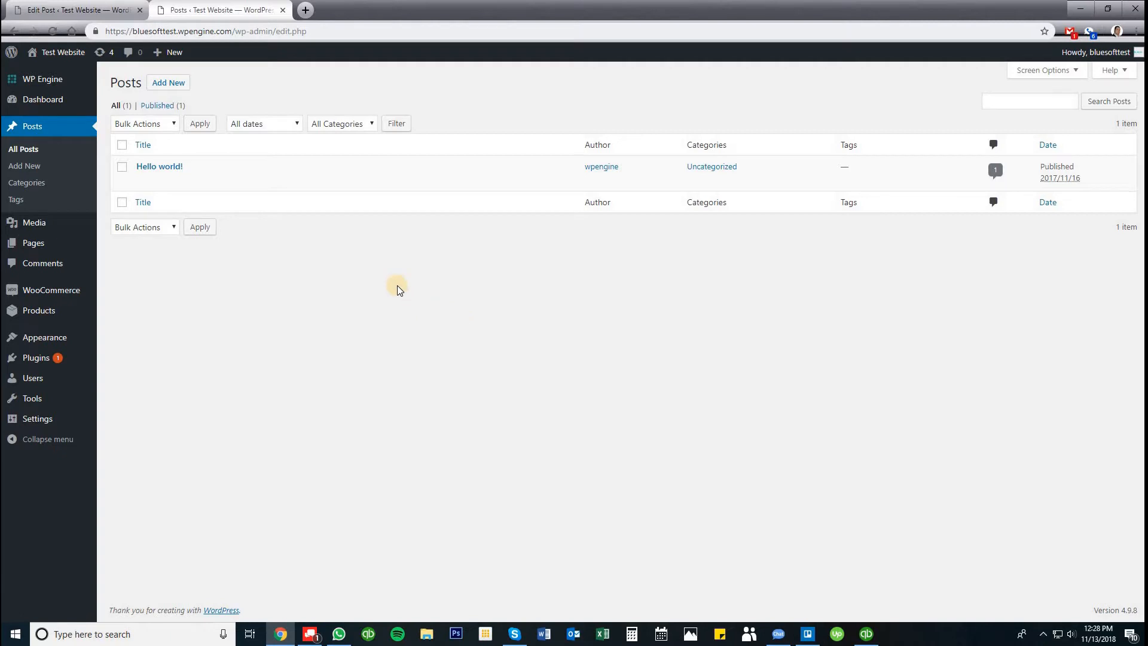
{"action": "mouse_move", "coordinate": [166, 173]}
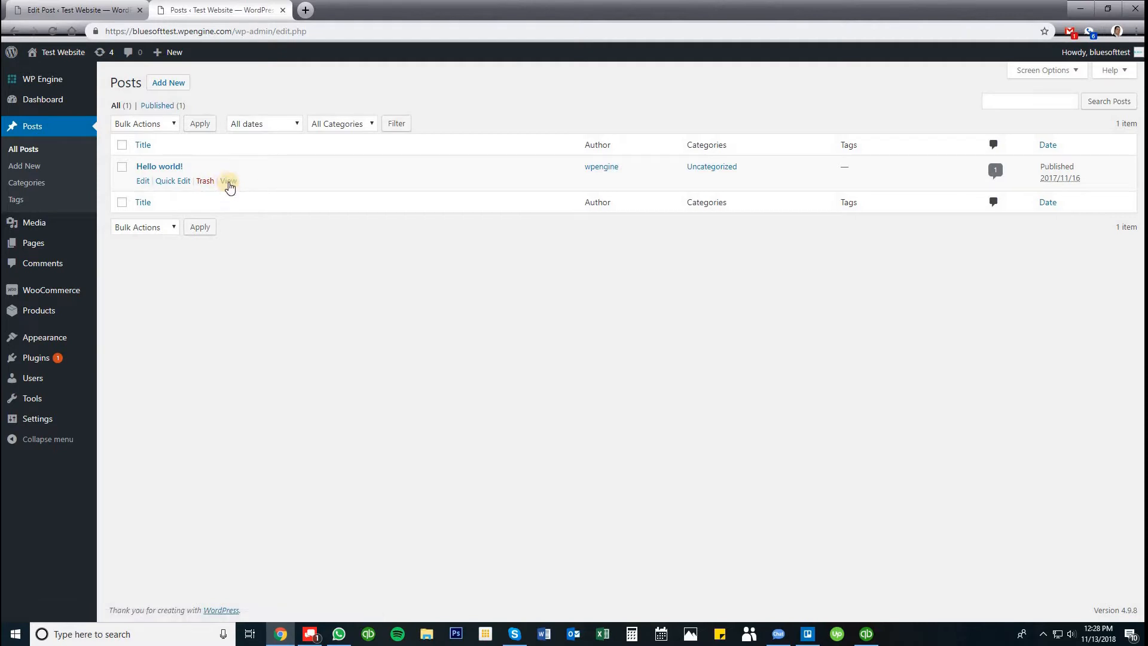
{"action": "left_click", "coordinate": [186, 181]}
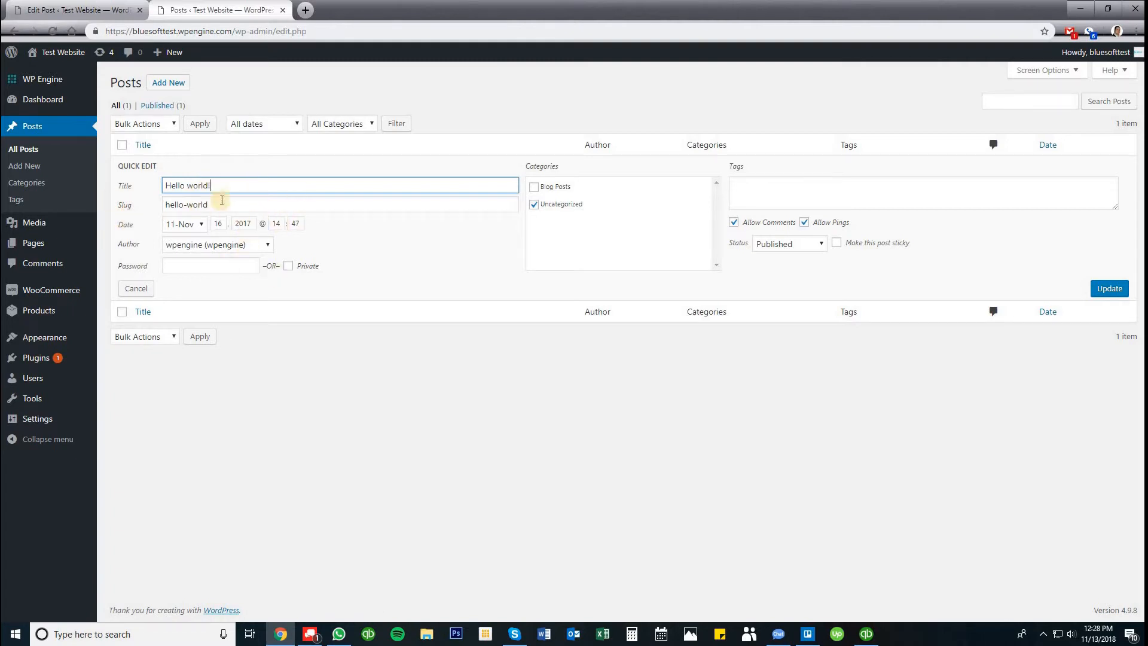
Step: Examine the title, slug and status options in the post's quick edit form, and close the form without saving
{"action": "triple_click", "coordinate": [181, 192]}
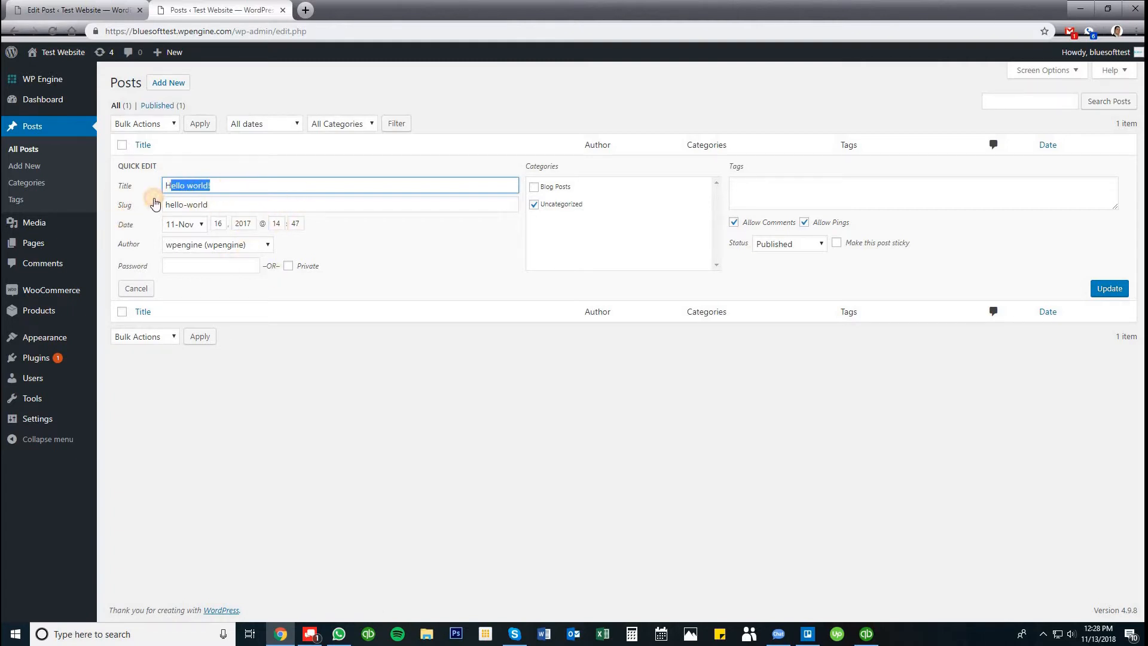
{"action": "left_click", "coordinate": [219, 204]}
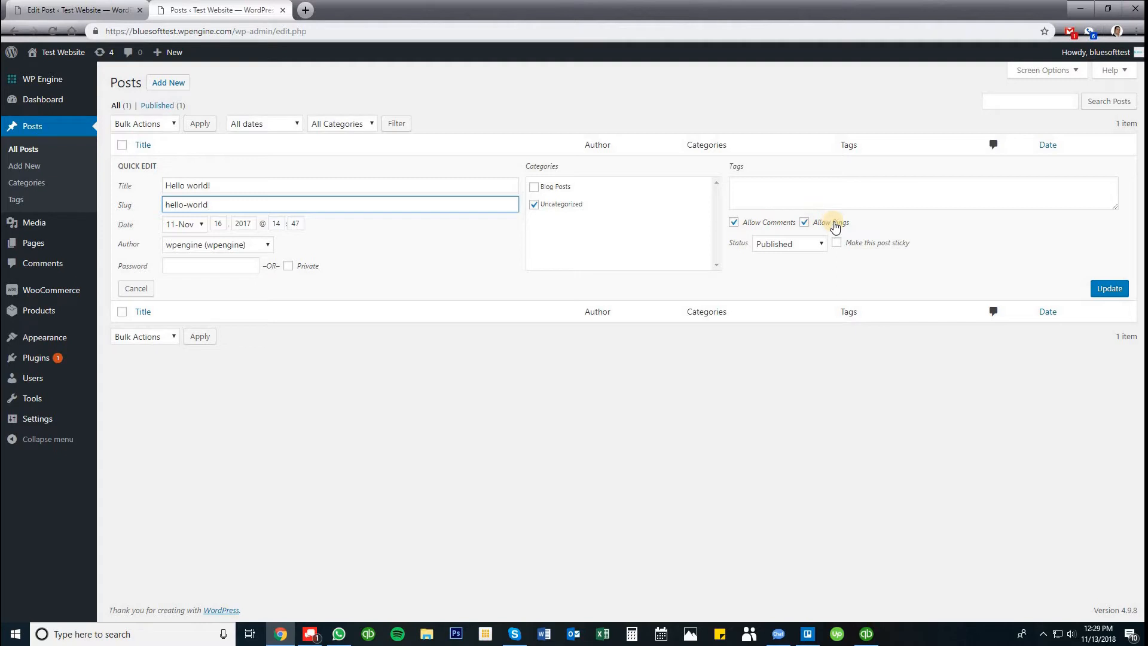
{"action": "left_click", "coordinate": [804, 247]}
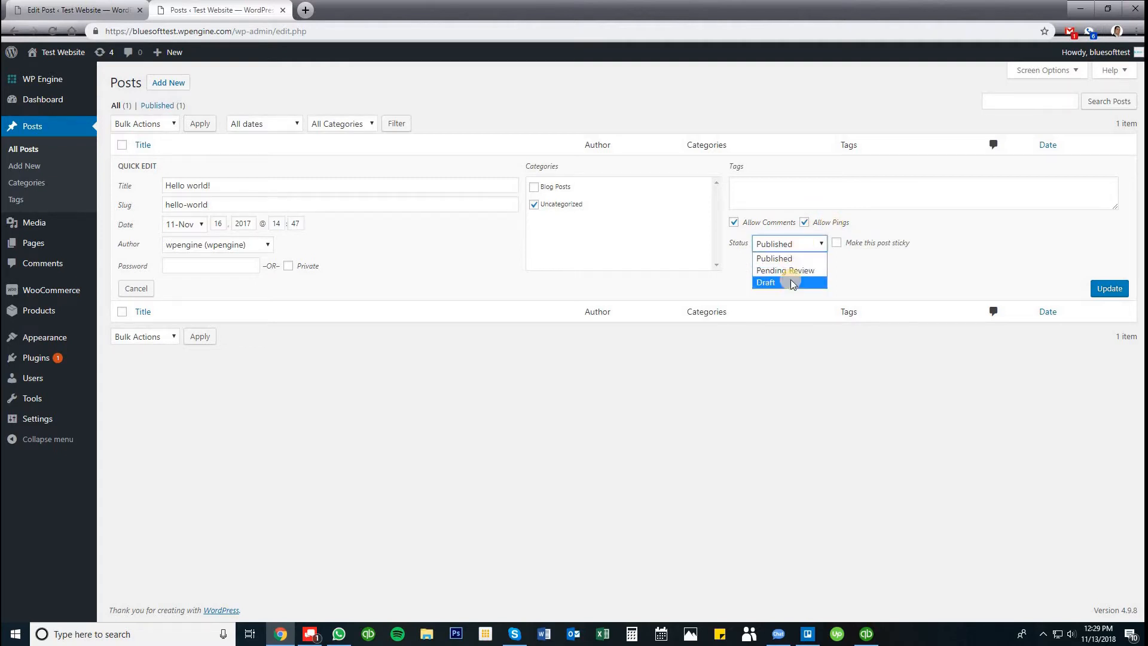
{"action": "left_click", "coordinate": [852, 254]}
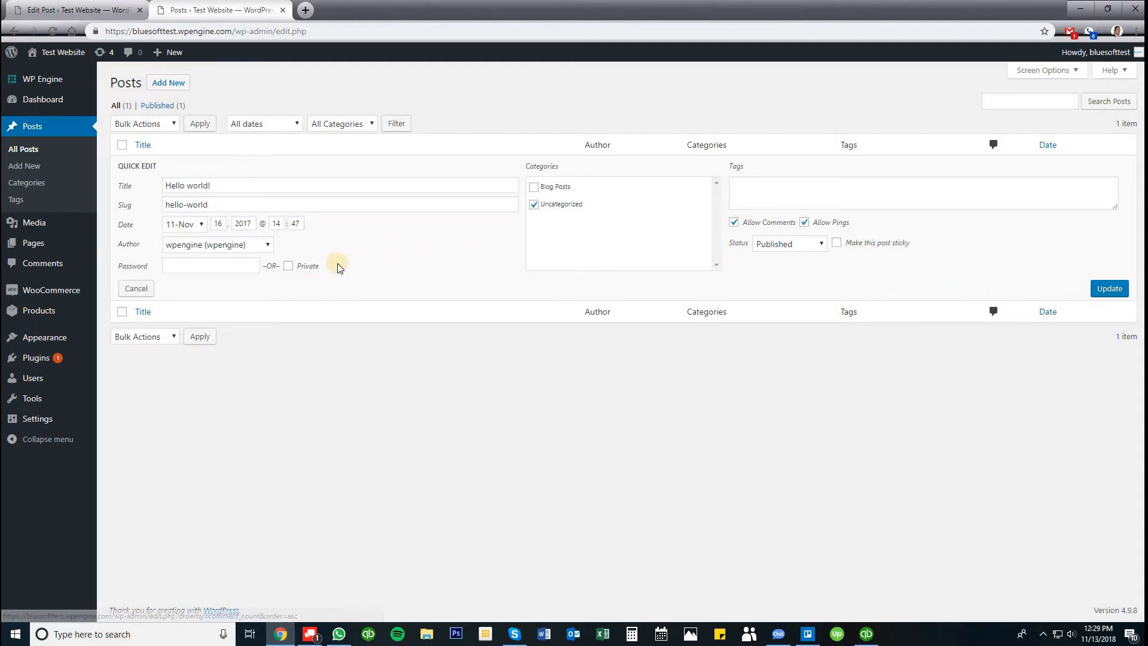
{"action": "left_click", "coordinate": [136, 289]}
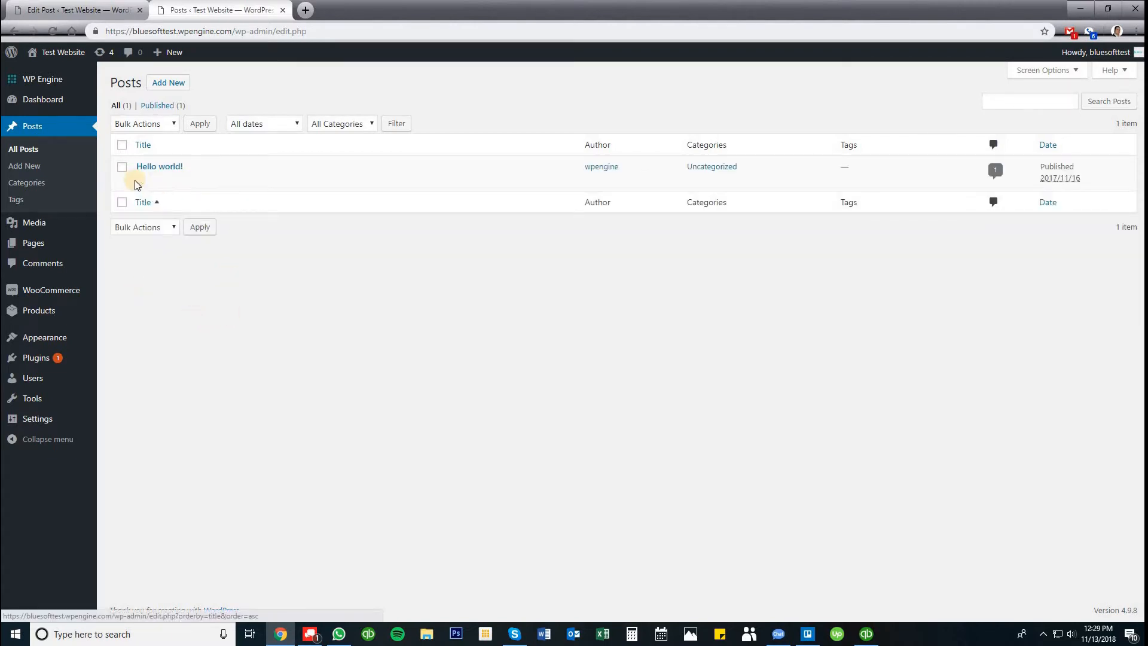
Step: Open the "Hello world!" post in the full editor and examine its title field
{"action": "left_click", "coordinate": [139, 183]}
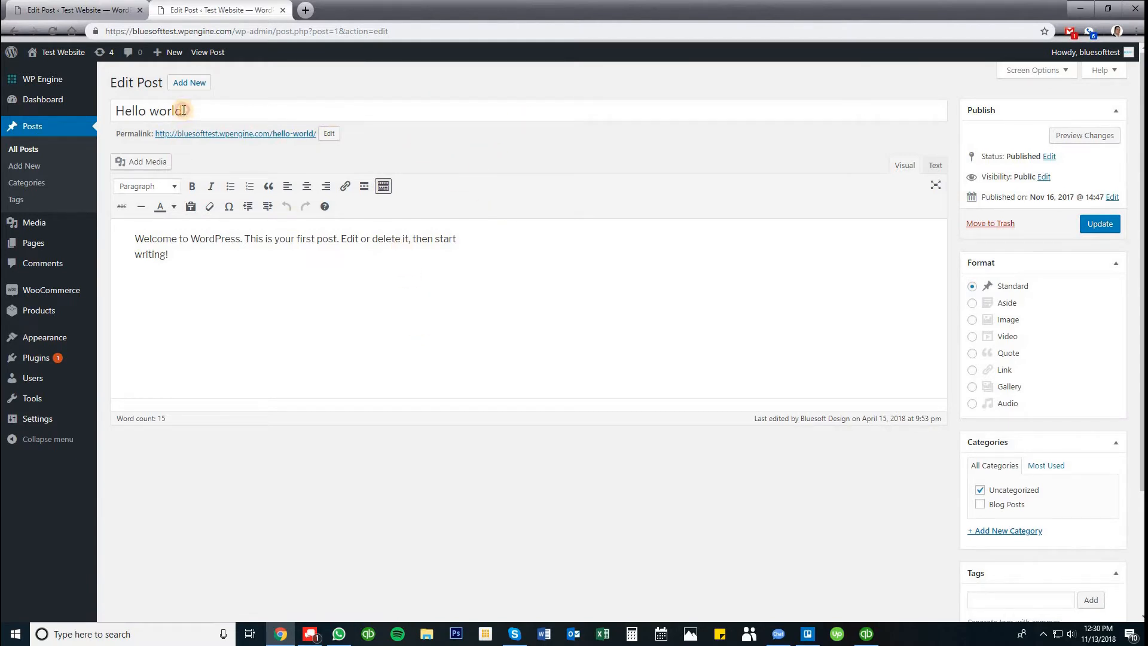
{"action": "left_click_drag", "start_coordinate": [186, 110], "coordinate": [120, 111]}
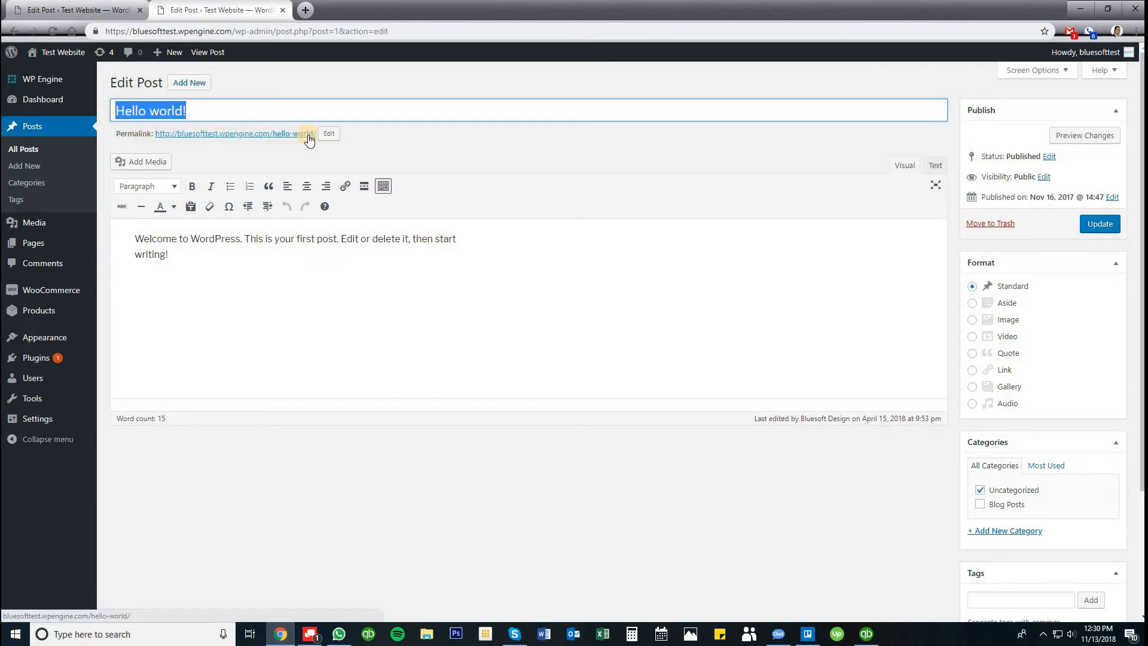
{"action": "left_click", "coordinate": [283, 153]}
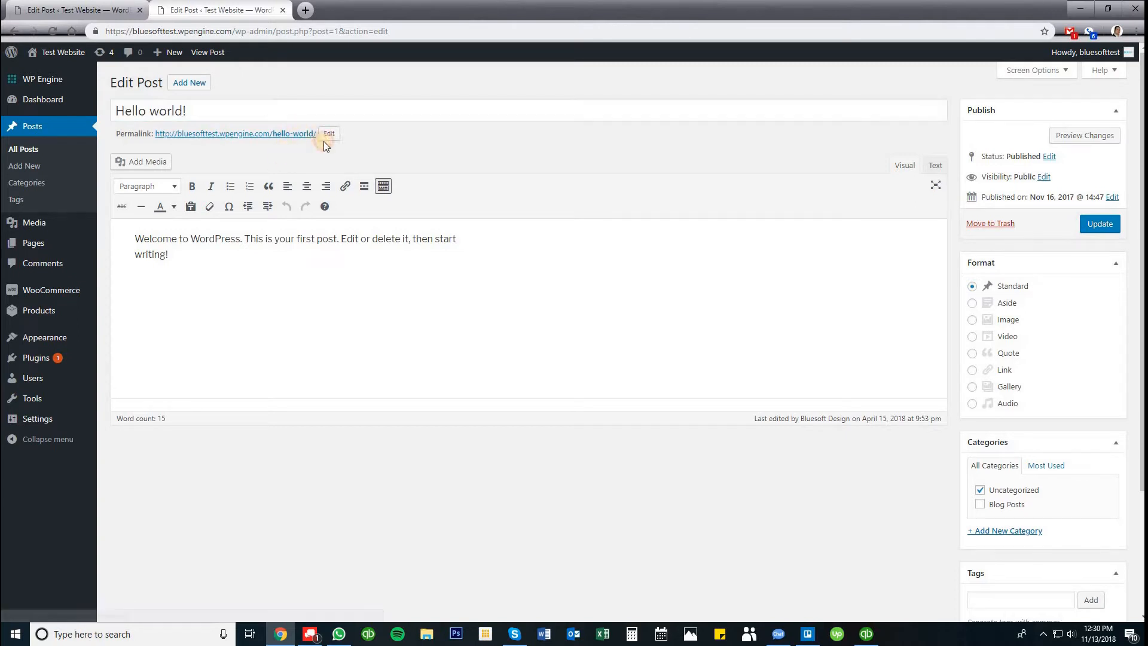
Step: Open the post's permalink slug for editing, examine the address and slug parts, and cancel the edit
{"action": "left_click", "coordinate": [338, 139]}
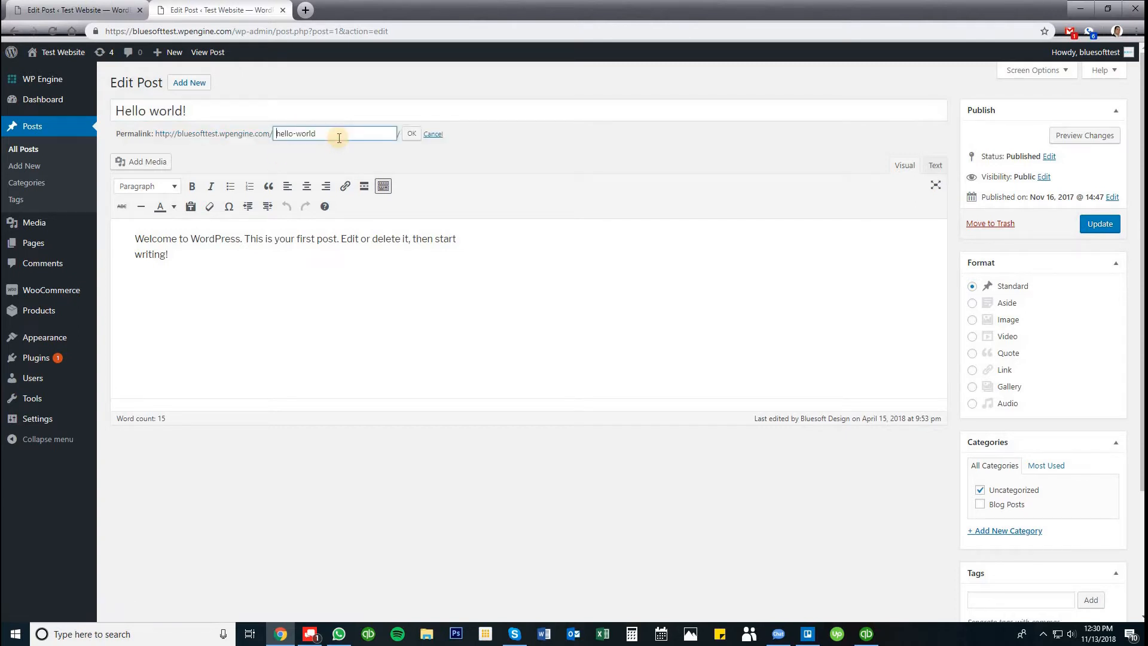
{"action": "left_click_drag", "start_coordinate": [333, 133], "coordinate": [156, 134]}
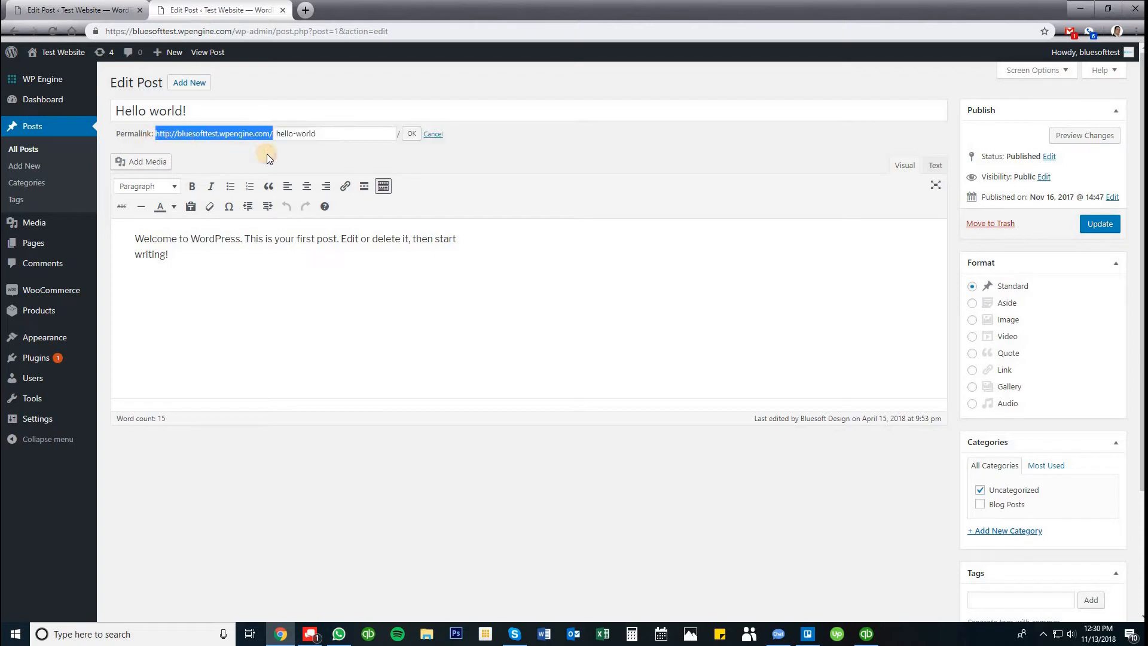
{"action": "left_click_drag", "start_coordinate": [274, 133], "coordinate": [327, 134]}
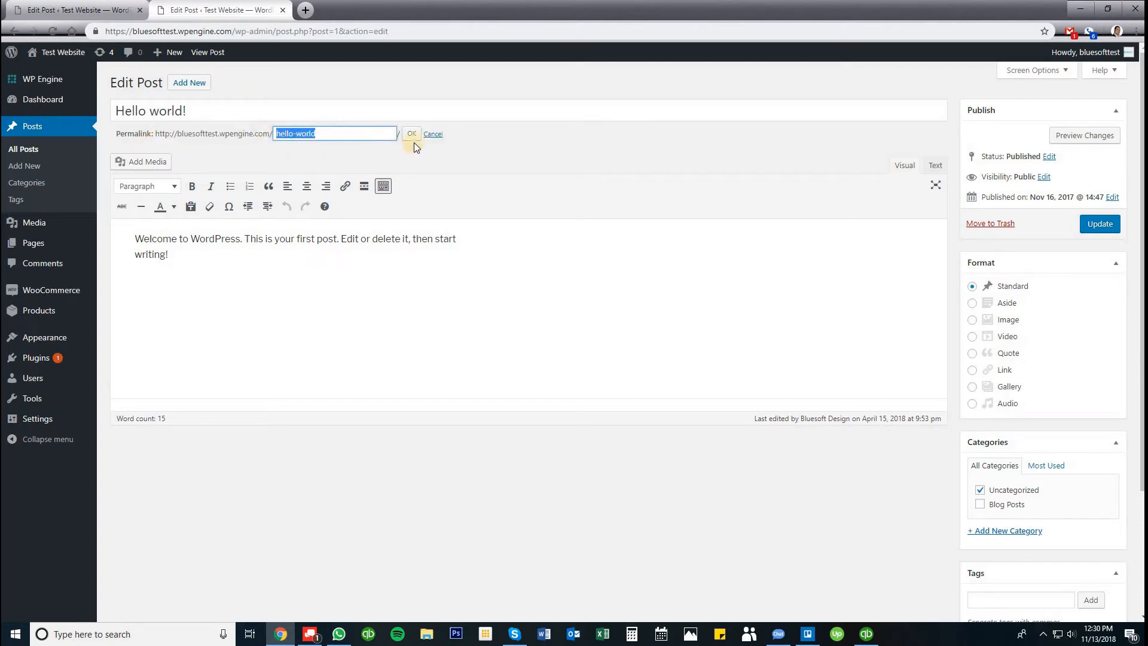
{"action": "left_click", "coordinate": [432, 134]}
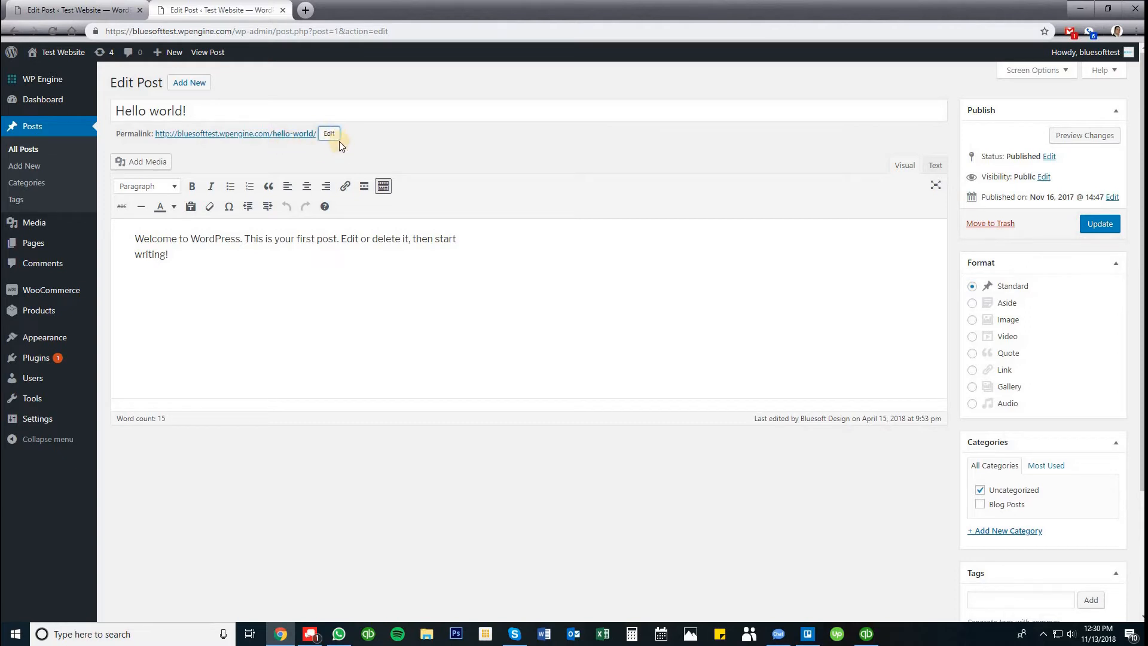
Step: Format the post's entire body text as Heading 6 and try the bold toggle
{"action": "left_click", "coordinate": [223, 239]}
{"action": "triple_click", "coordinate": [144, 238]}
{"action": "left_click", "coordinate": [198, 264]}
{"action": "left_click_drag", "start_coordinate": [171, 254], "coordinate": [135, 239]}
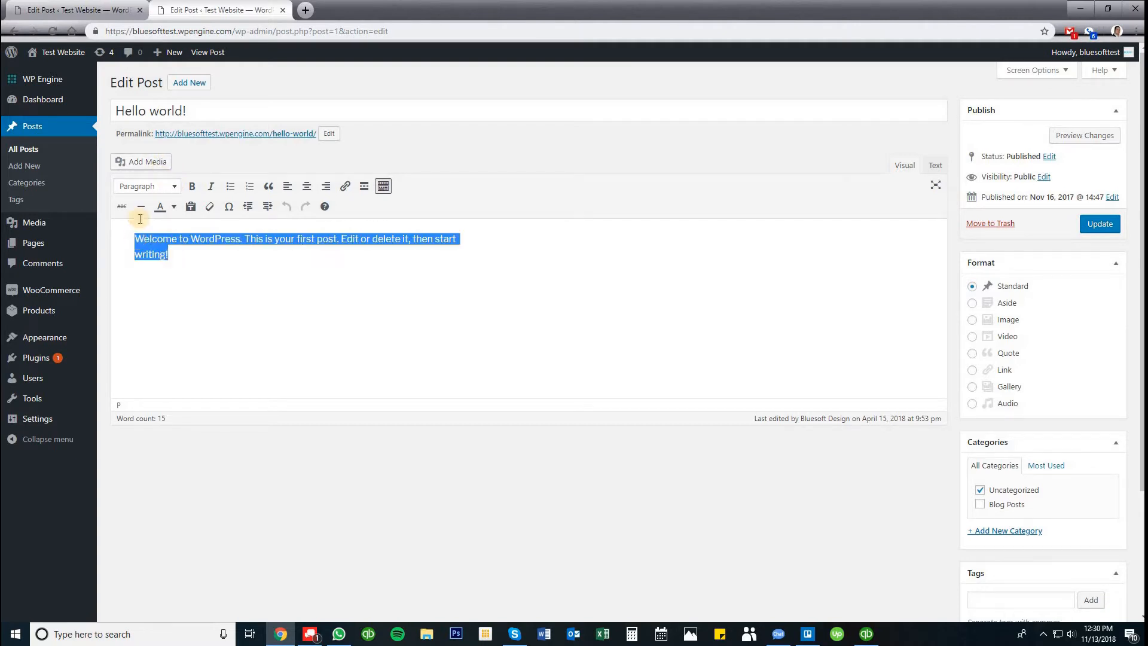
{"action": "left_click", "coordinate": [162, 186]}
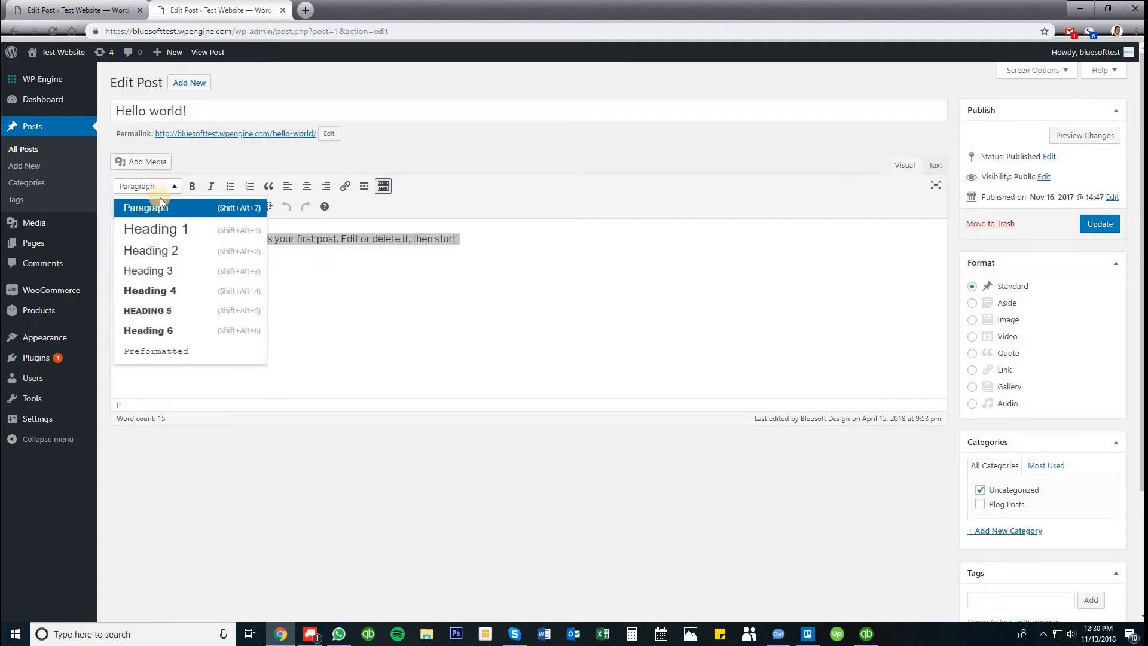
{"action": "left_click", "coordinate": [173, 330]}
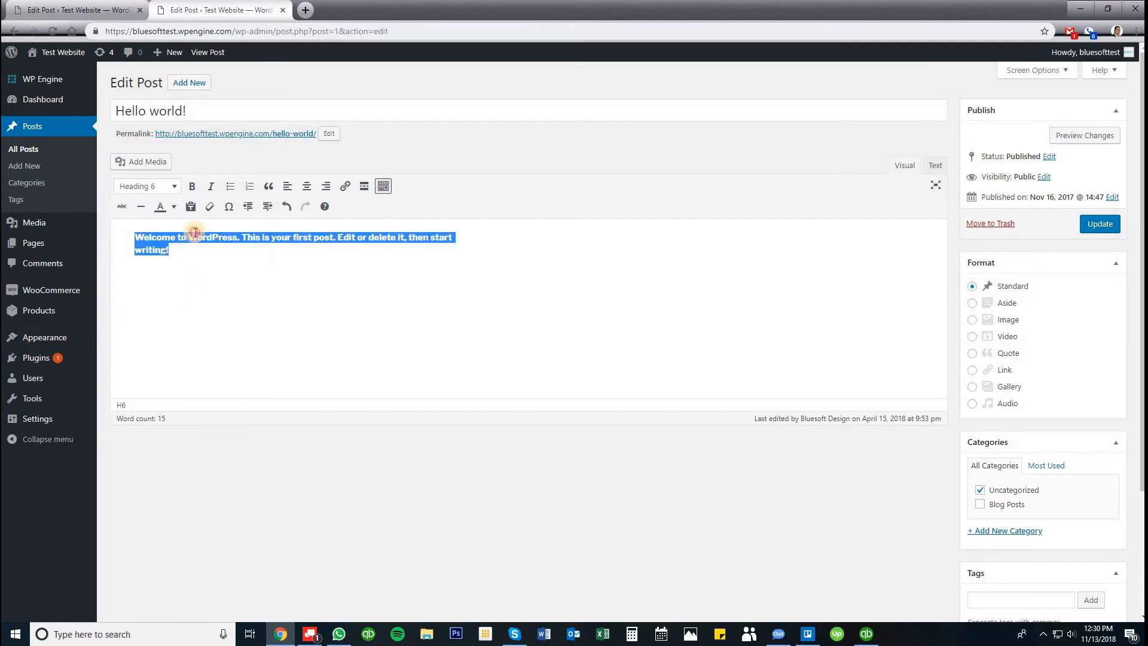
{"action": "left_click", "coordinate": [192, 237]}
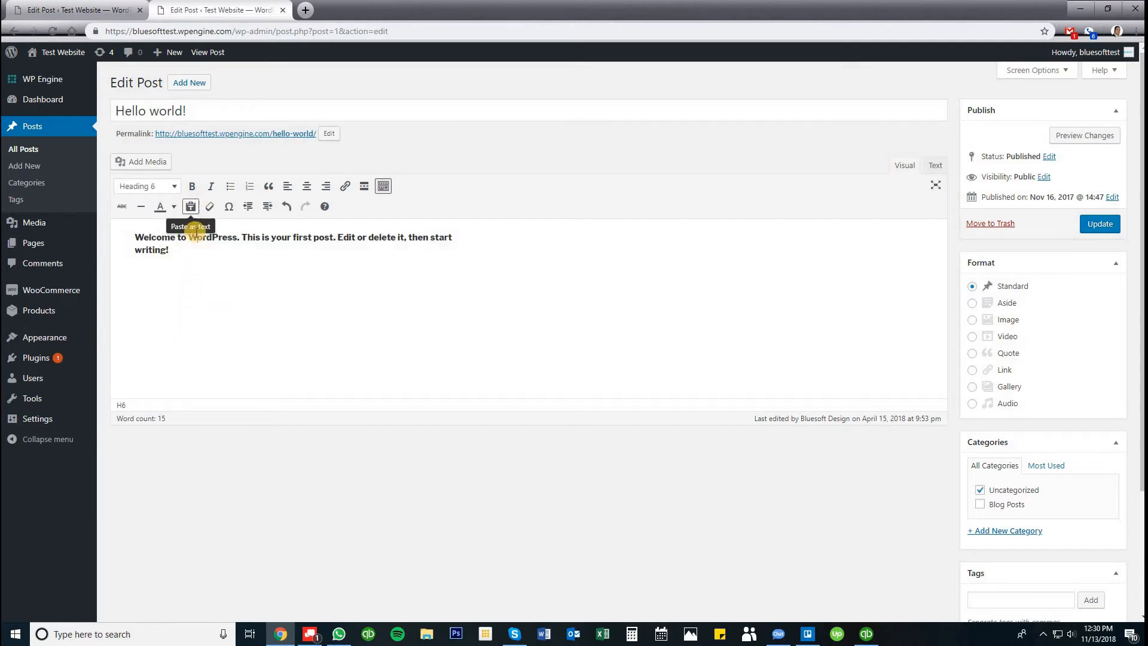
{"action": "left_click", "coordinate": [192, 186]}
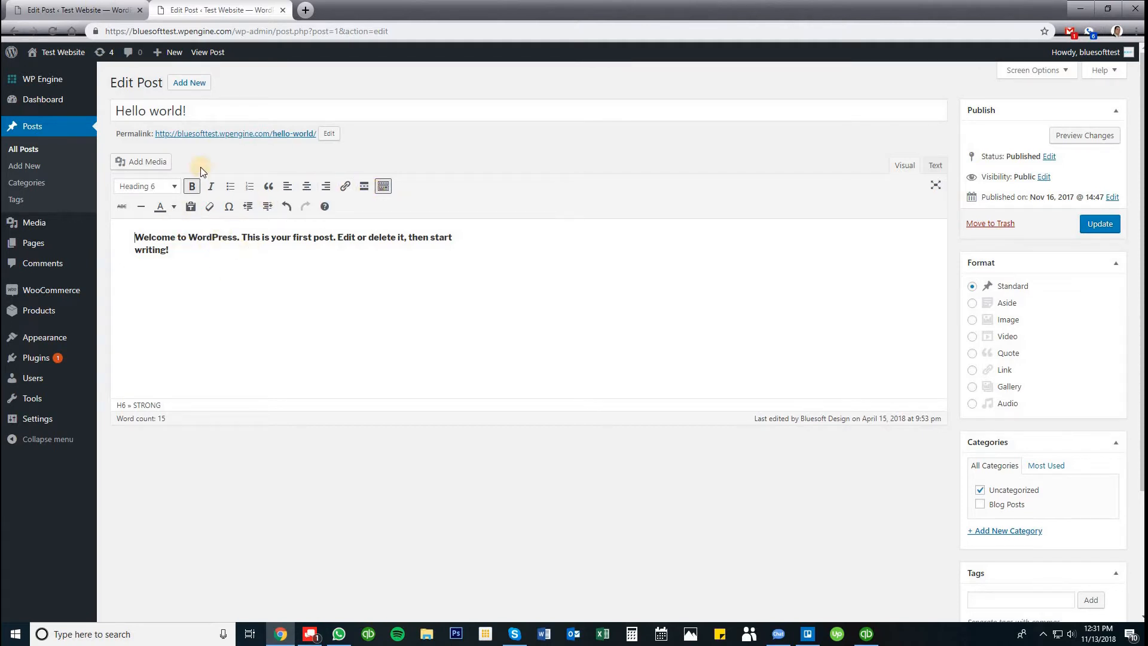
{"action": "left_click", "coordinate": [218, 245]}
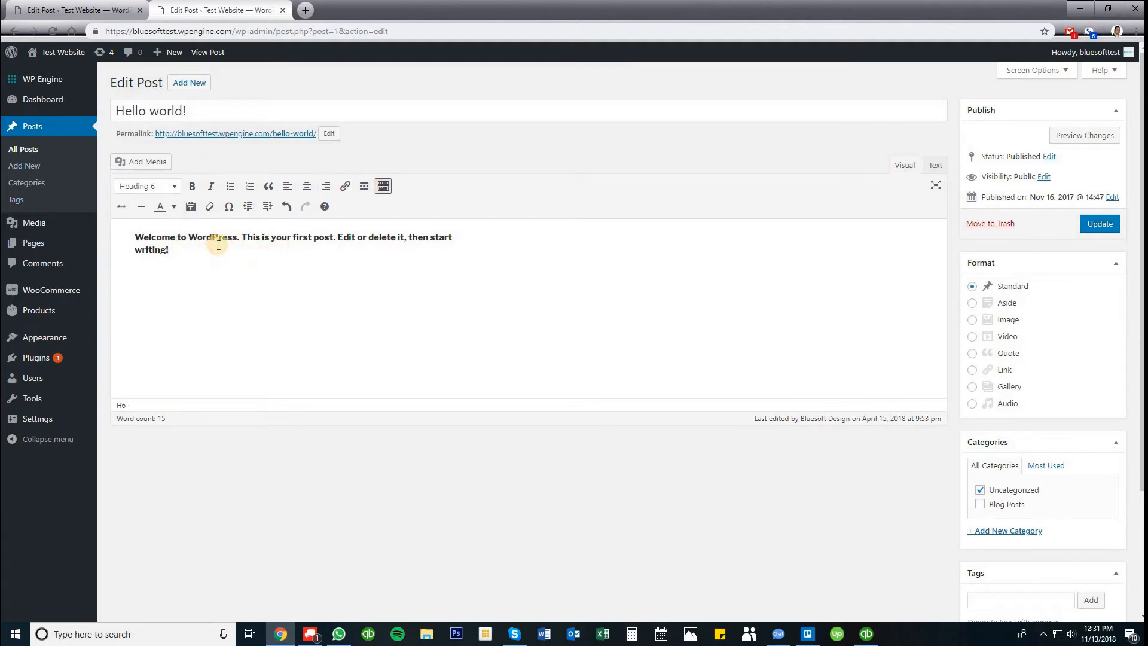
Step: Examine the status choices available for the post and keep it as Published
{"action": "scroll", "coordinate": [823, 295], "scroll_direction": "down", "scroll_amount": 3}
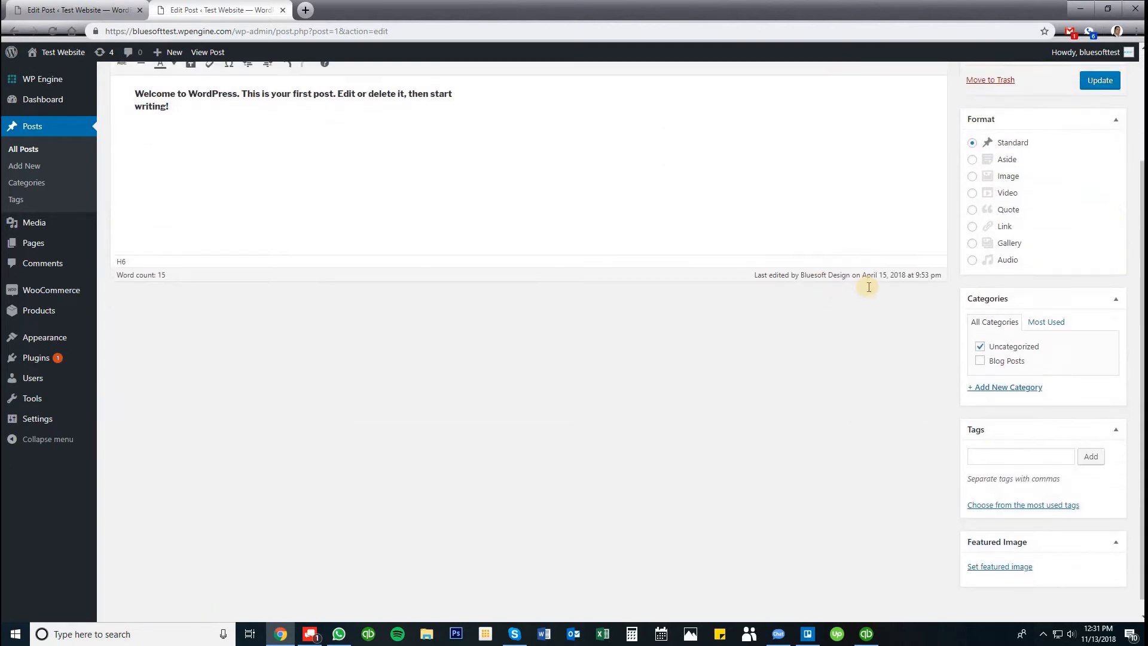
{"action": "scroll", "coordinate": [868, 287], "scroll_direction": "up", "scroll_amount": 3}
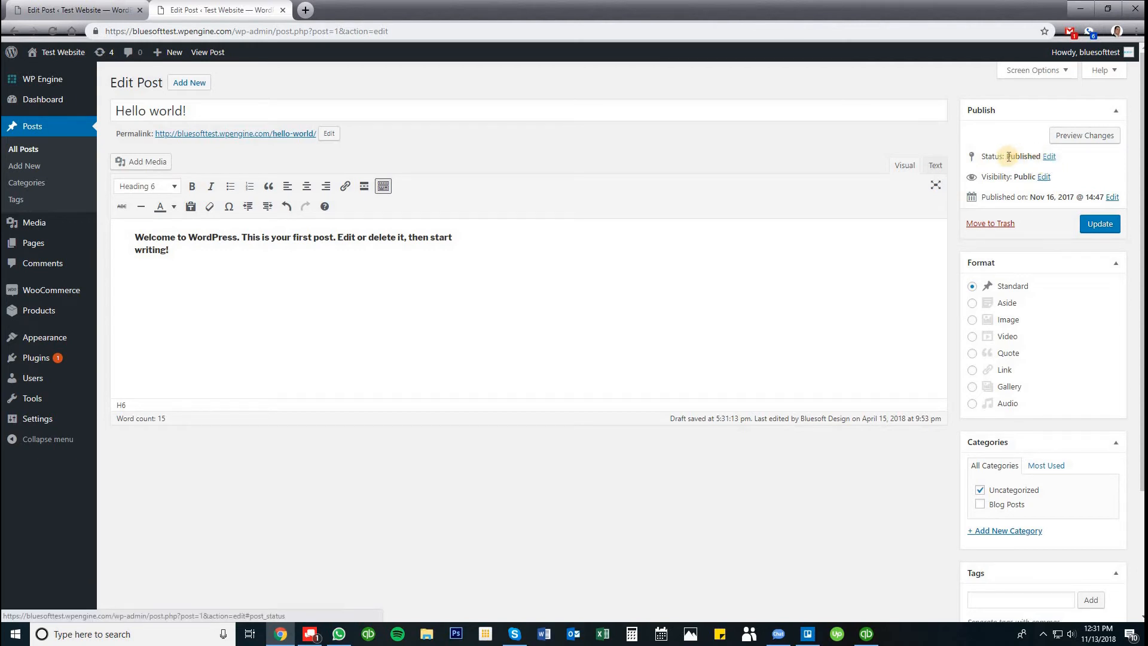
{"action": "left_click", "coordinate": [1048, 156]}
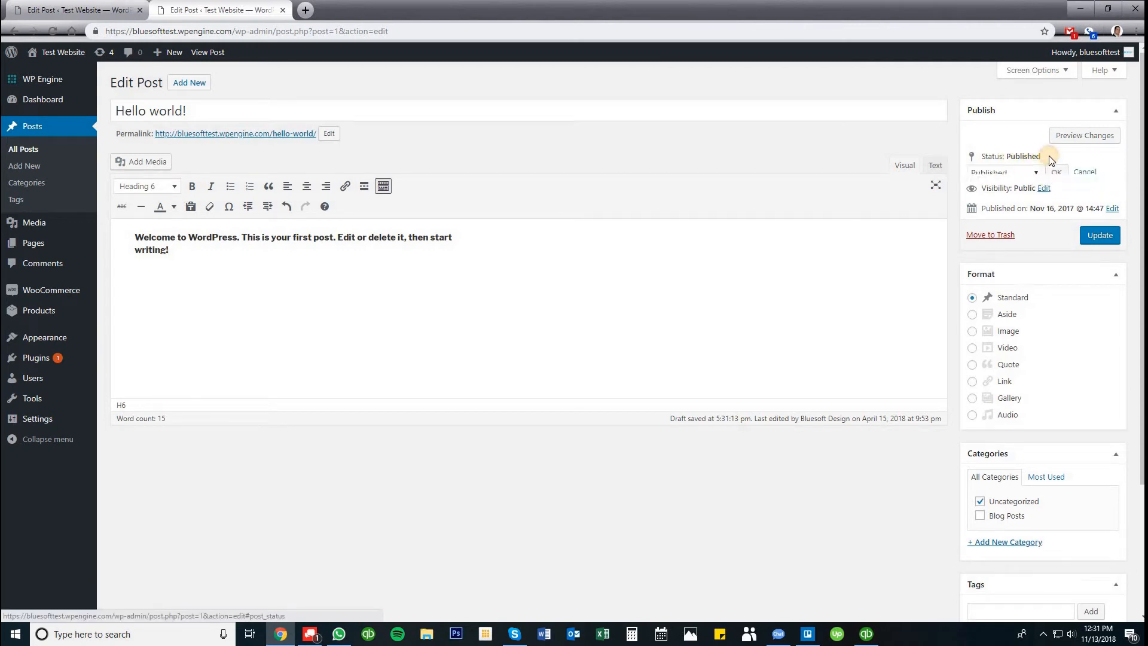
{"action": "left_click", "coordinate": [1024, 175]}
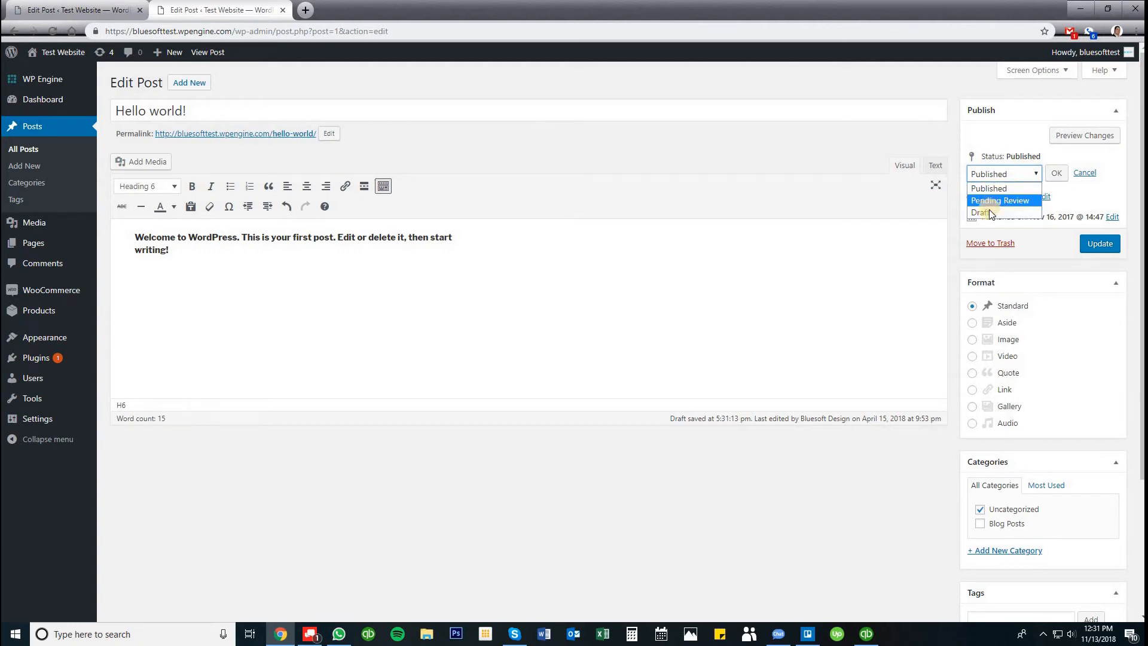
{"action": "left_click", "coordinate": [1030, 178]}
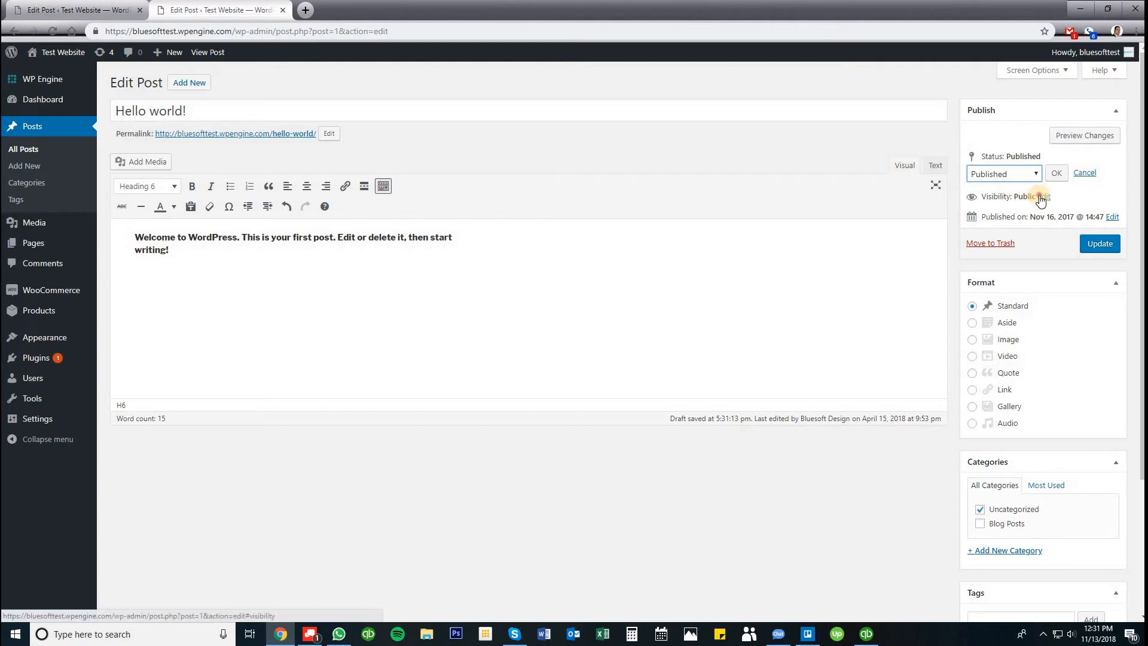
Step: Examine the post's visibility options and publish date fields, cancelling each without changes
{"action": "left_click", "coordinate": [1040, 198]}
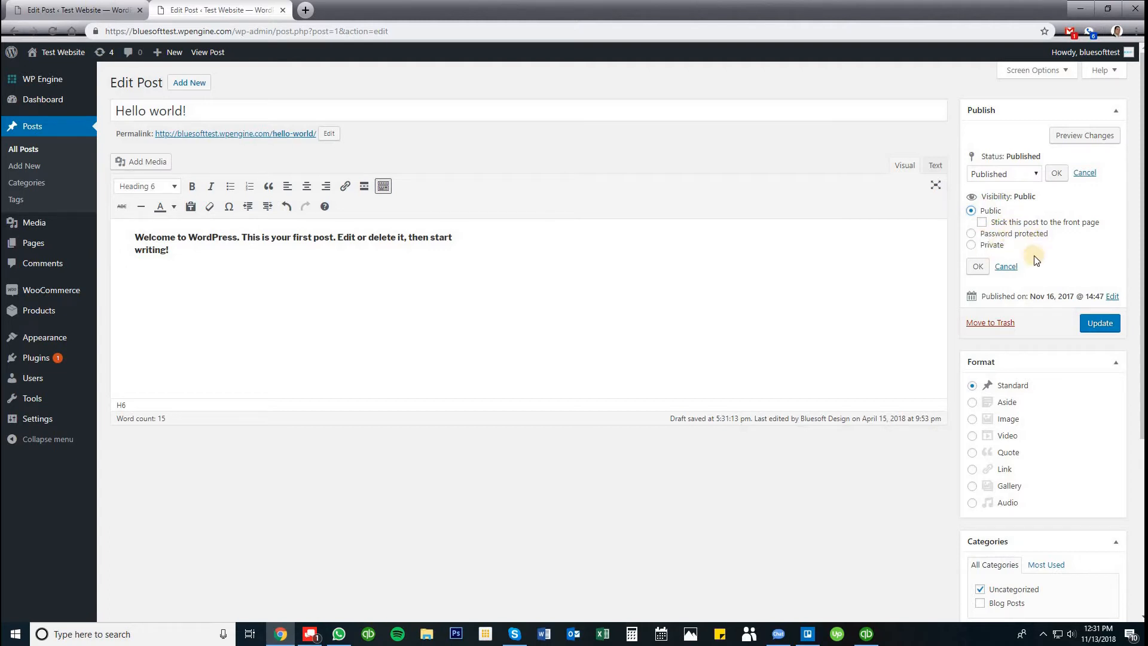
{"action": "left_click", "coordinate": [1013, 268]}
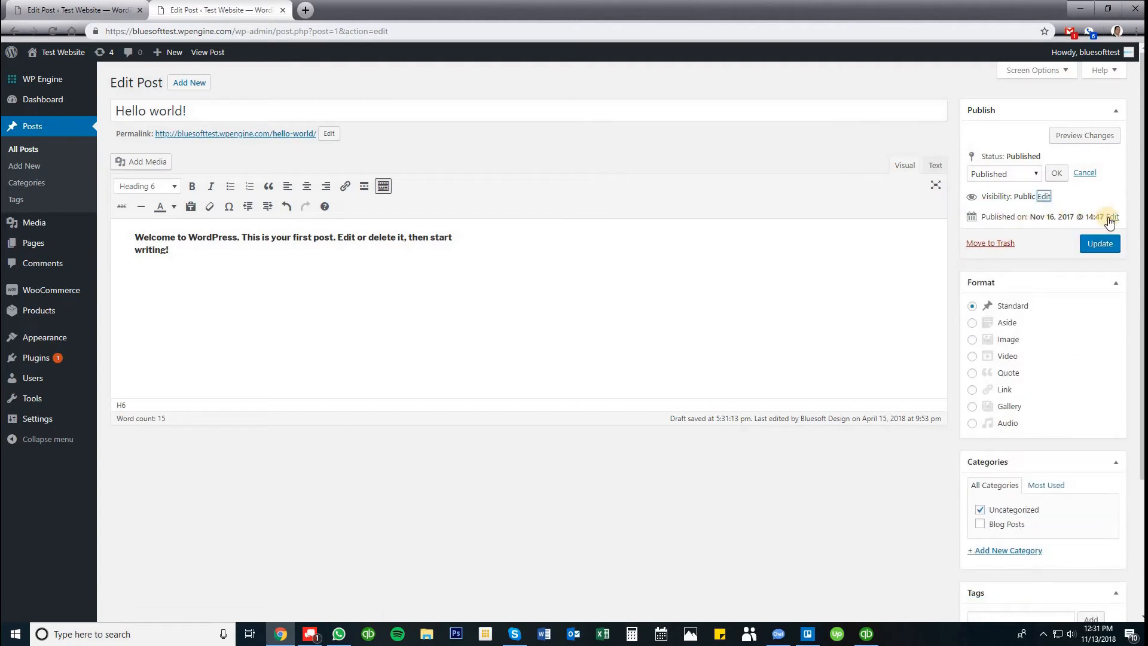
{"action": "left_click", "coordinate": [1106, 212]}
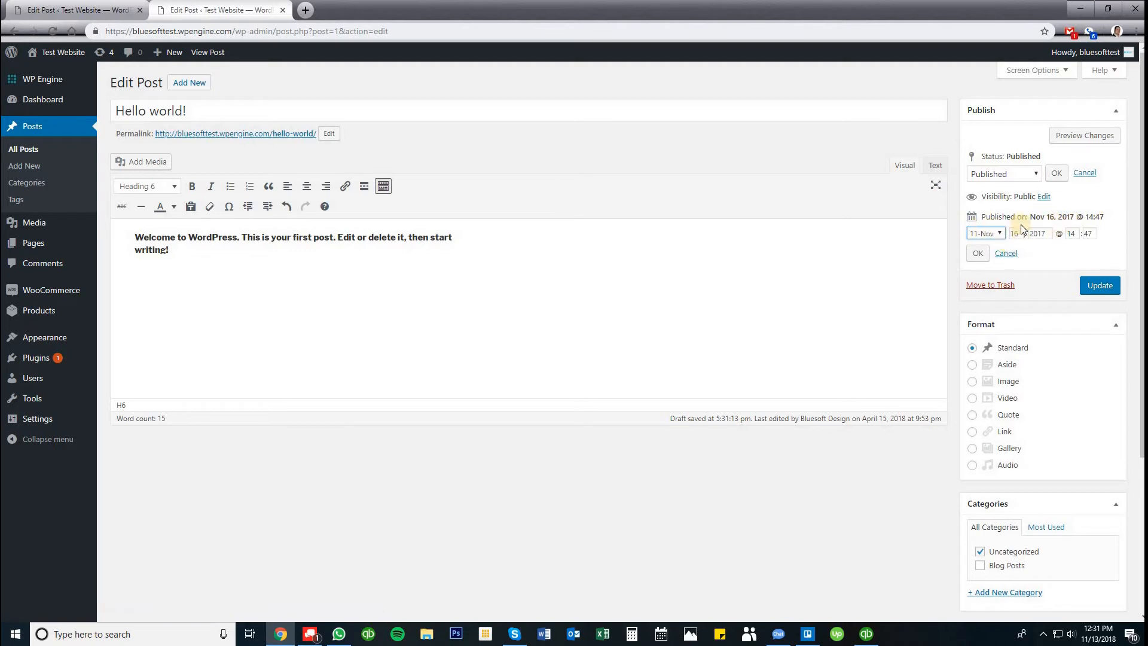
{"action": "left_click", "coordinate": [1015, 259]}
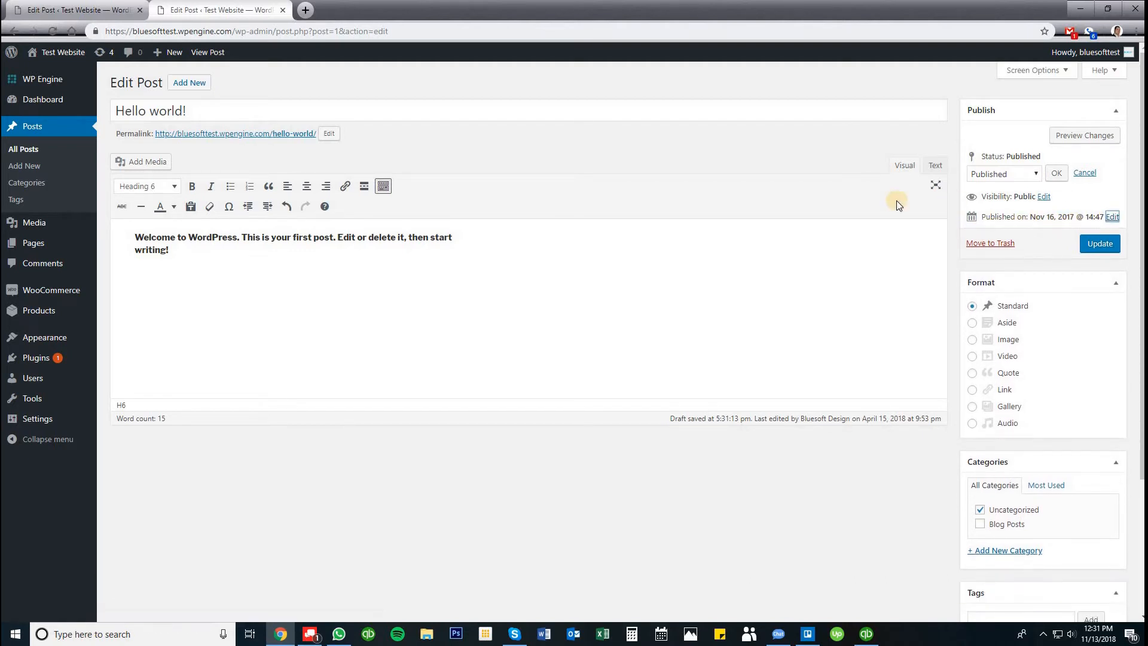
Step: Add a category named "New Category" to the post
{"action": "scroll", "coordinate": [896, 200], "scroll_direction": "down", "scroll_amount": 1}
{"action": "scroll", "coordinate": [907, 209], "scroll_direction": "down", "scroll_amount": 3}
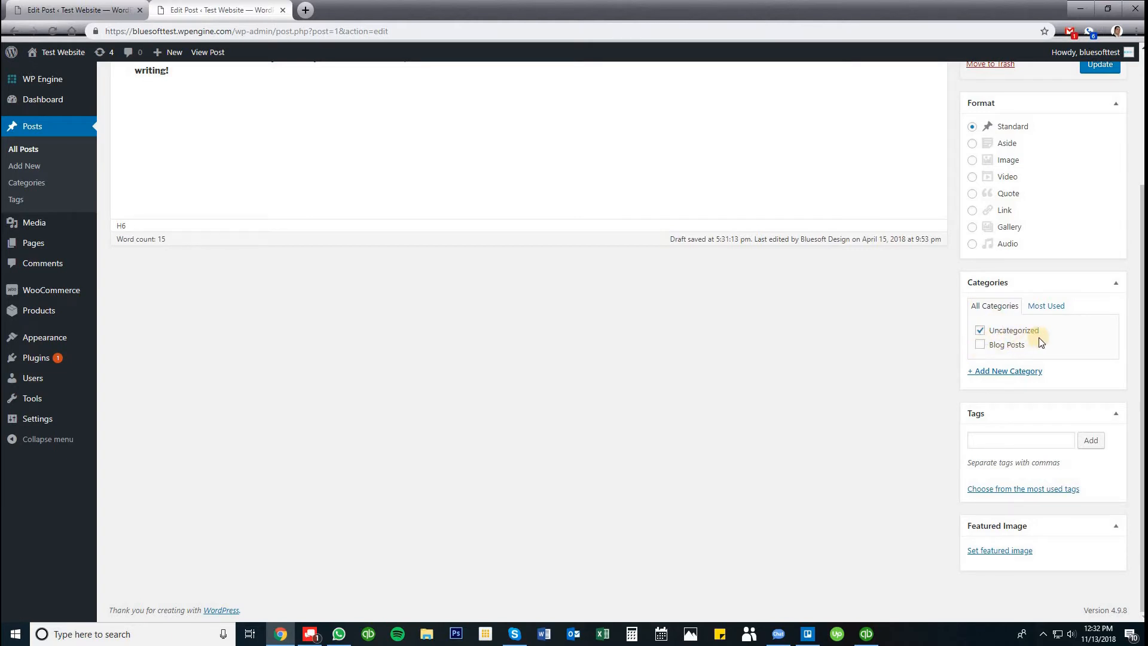
{"action": "left_click", "coordinate": [1011, 371]}
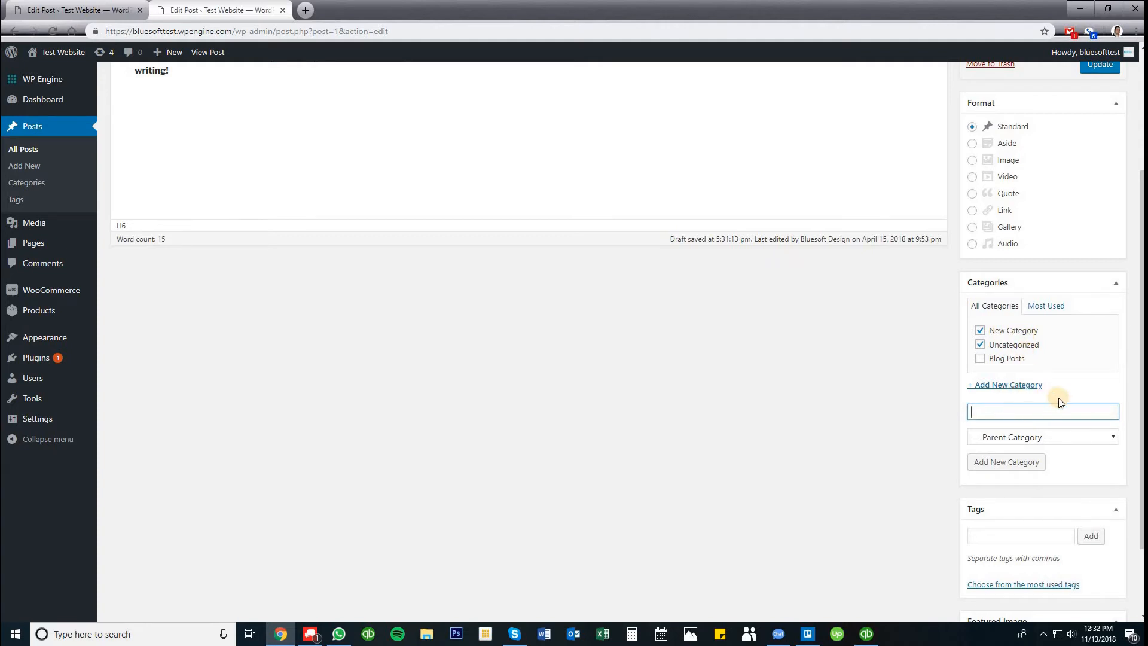
Step: Add a "Food" category to the post and unassign "New Category" from it
{"action": "type", "text": "2"}
{"action": "type", "text": "Food"}
{"action": "left_click", "coordinate": [1034, 460]}
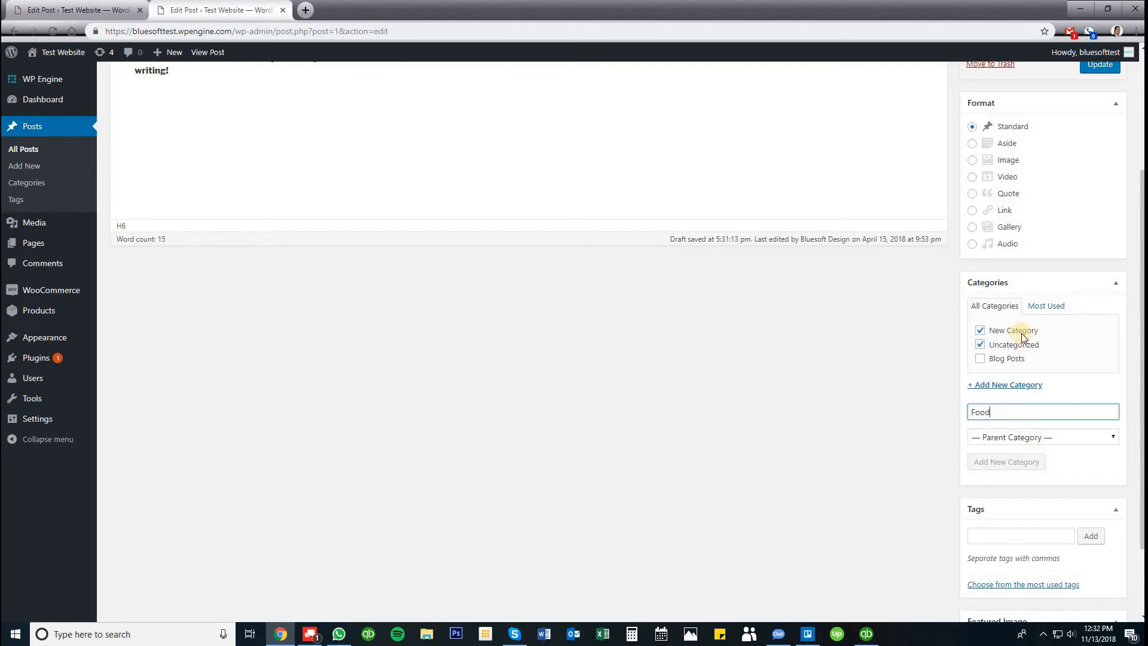
{"action": "left_click", "coordinate": [980, 346]}
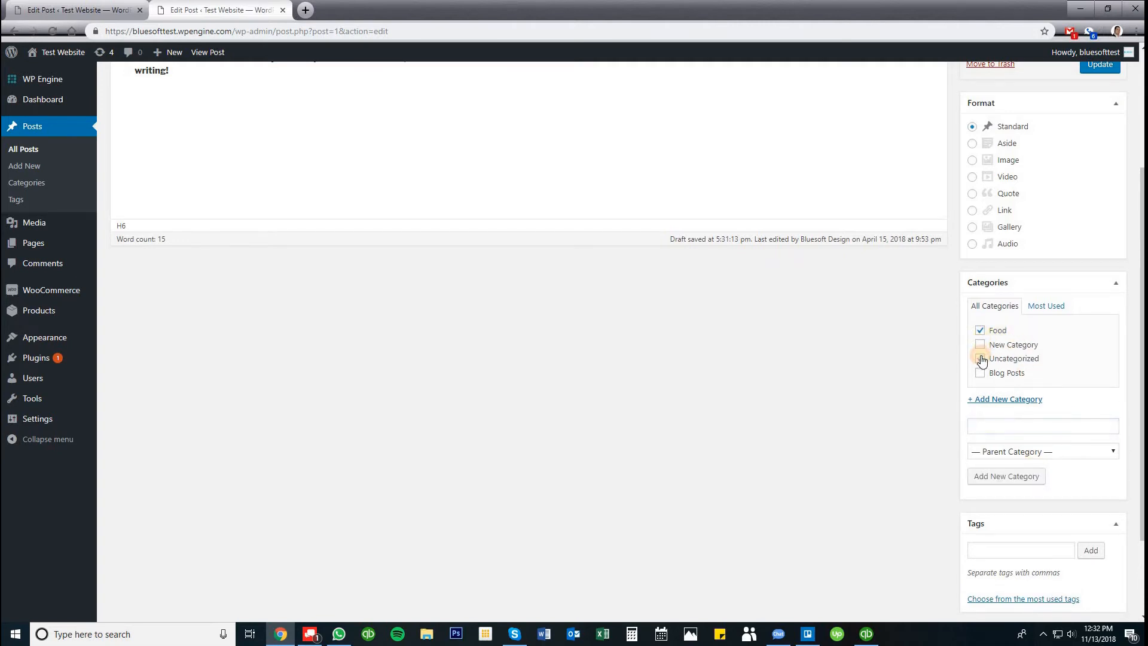
Step: Unassign the Uncategorized category from the post and add a "Pizza" category with Food as its parent
{"action": "left_click", "coordinate": [980, 358]}
{"action": "left_click", "coordinate": [1006, 426]}
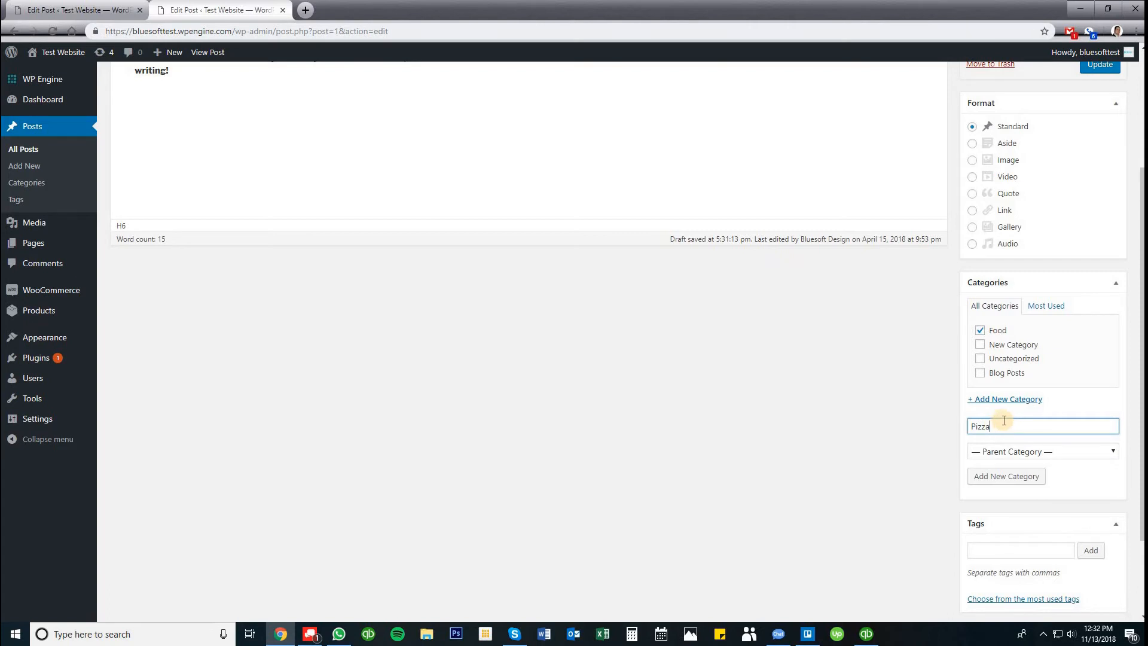
{"action": "left_click", "coordinate": [1005, 449]}
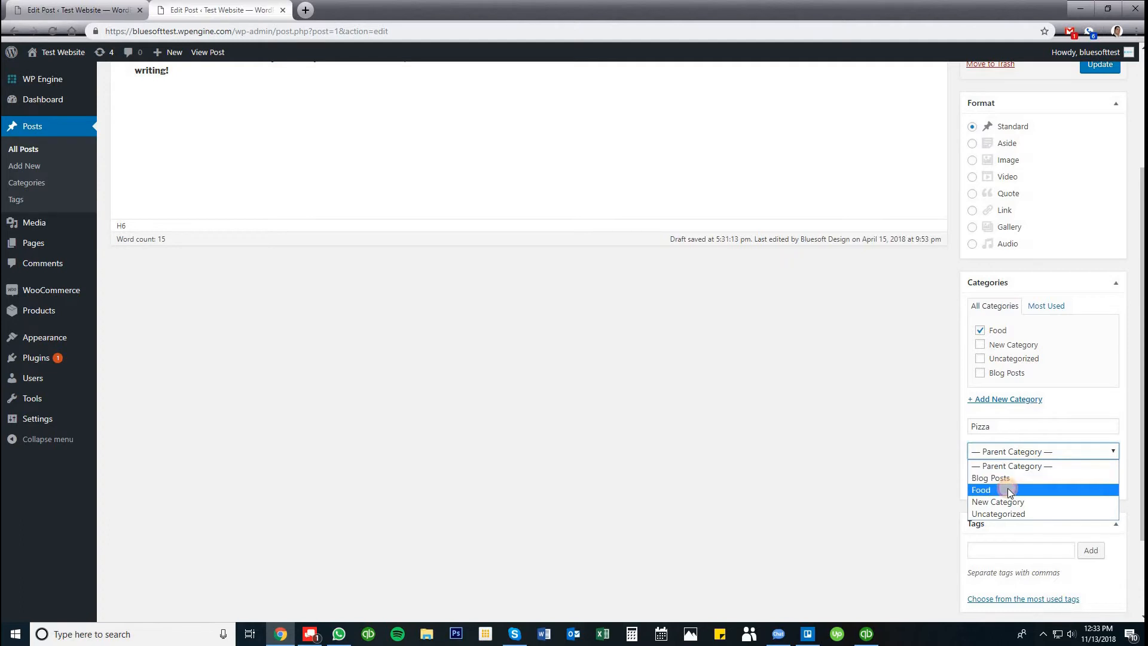
{"action": "left_click", "coordinate": [1007, 489]}
{"action": "left_click", "coordinate": [1008, 476]}
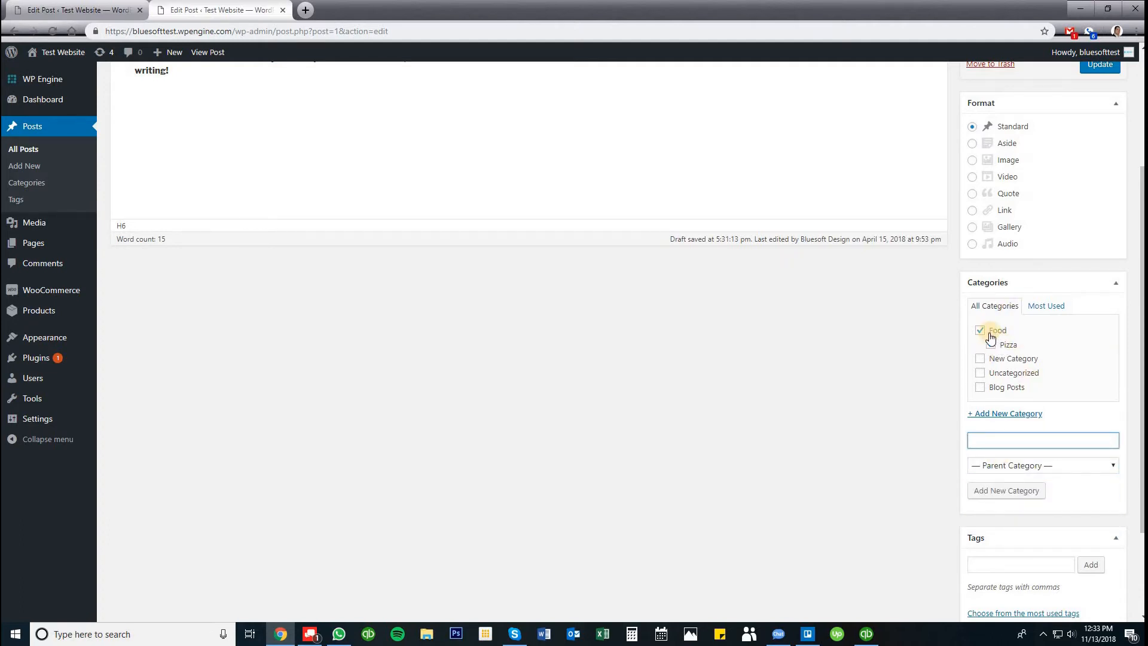
Step: Add the tags "my", "first" and "post" to the post
{"action": "scroll", "coordinate": [1044, 295], "scroll_direction": "down", "scroll_amount": 1}
{"action": "scroll", "coordinate": [337, 292], "scroll_direction": "down", "scroll_amount": 1}
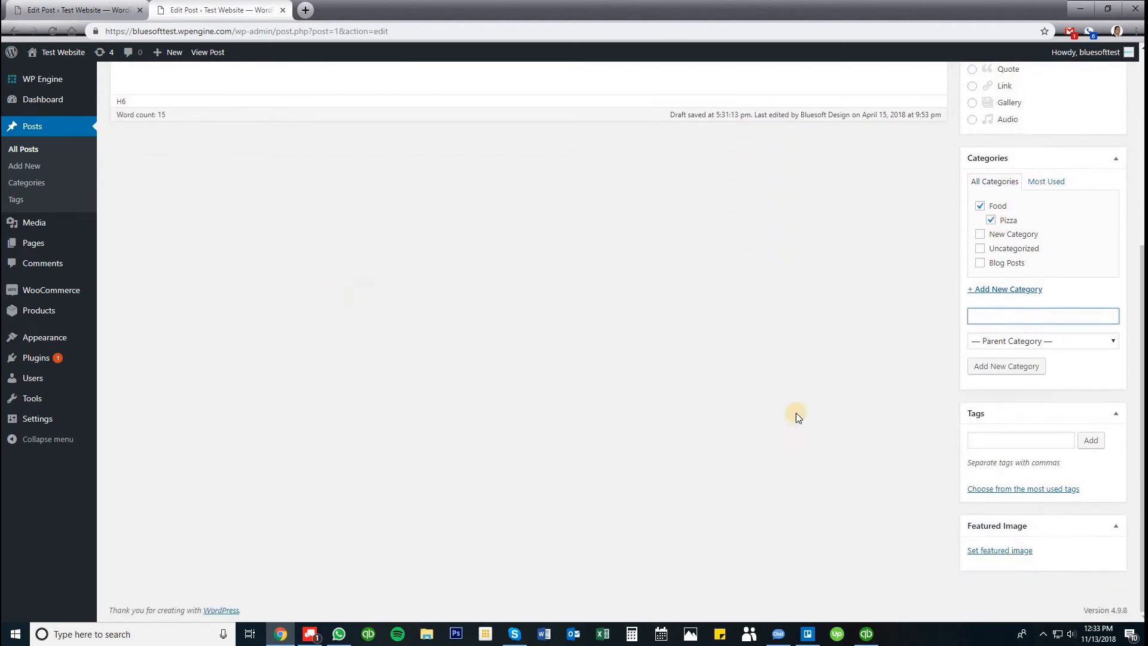
{"action": "left_click", "coordinate": [996, 436]}
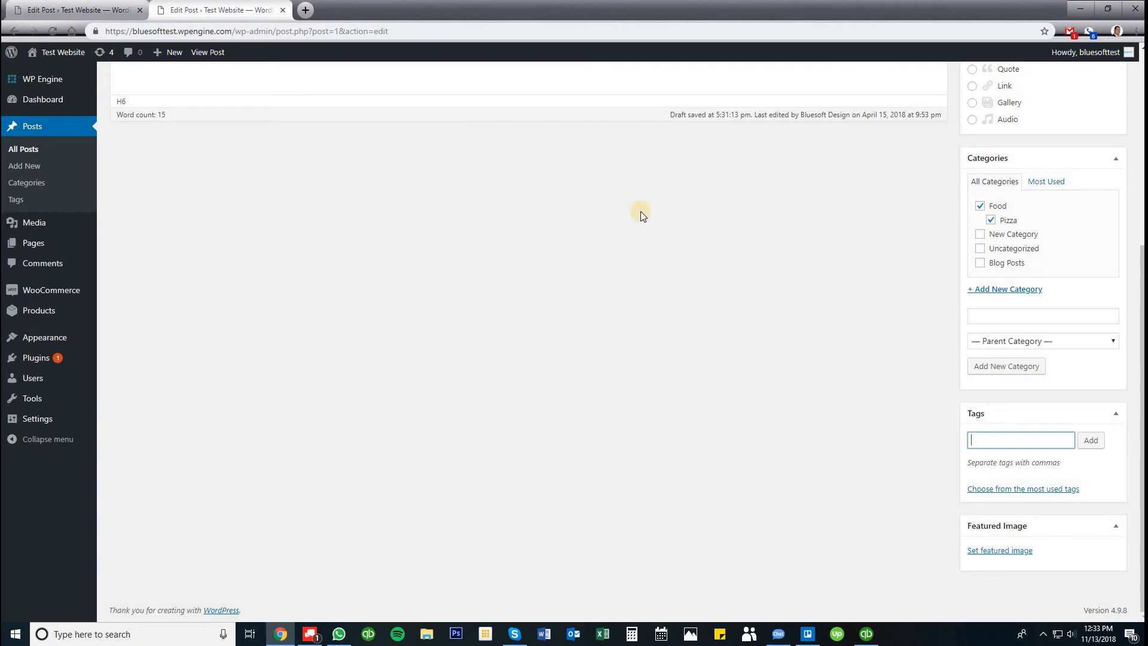
{"action": "scroll", "coordinate": [833, 298], "scroll_direction": "up", "scroll_amount": 5}
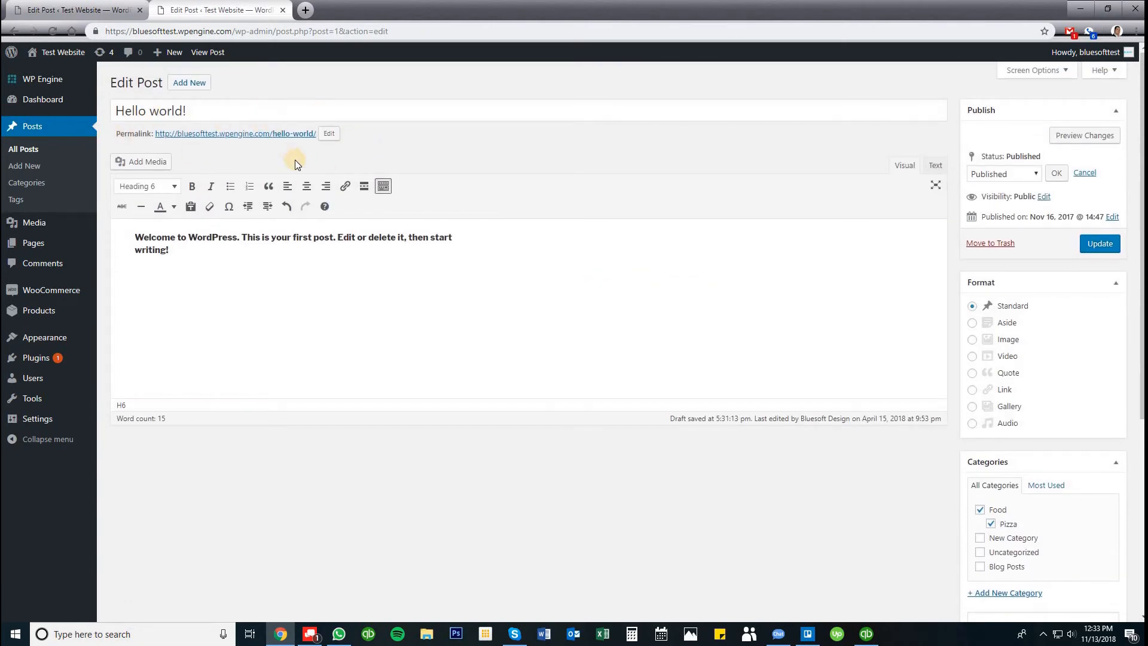
{"action": "scroll", "coordinate": [411, 223], "scroll_direction": "down", "scroll_amount": 2}
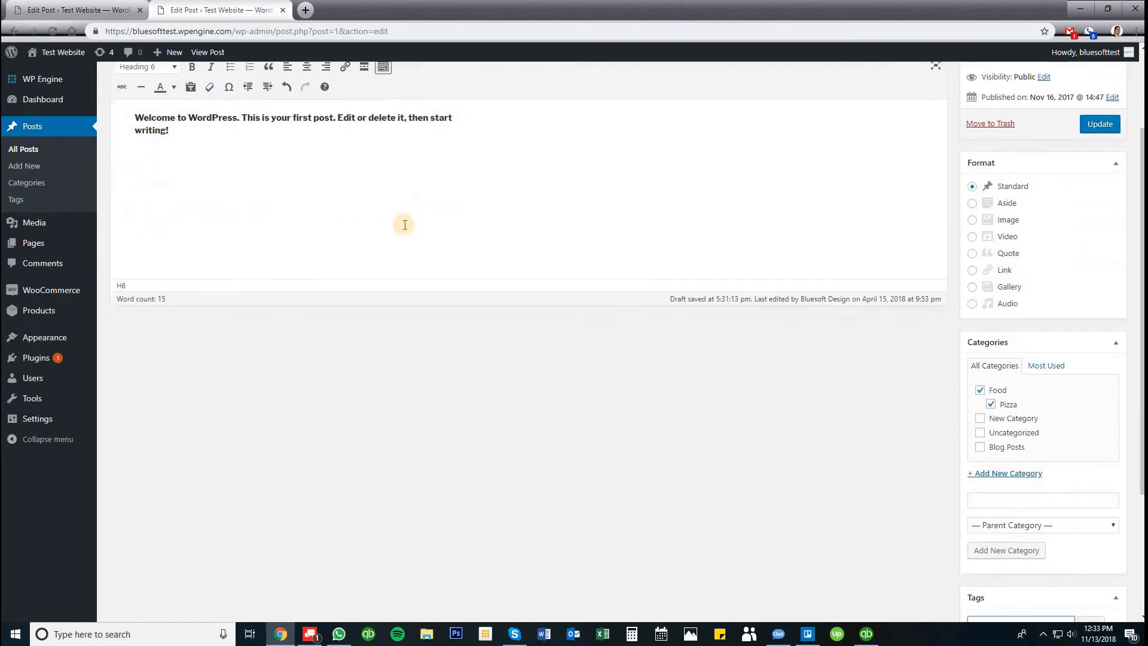
{"action": "scroll", "coordinate": [819, 300], "scroll_direction": "down", "scroll_amount": 3}
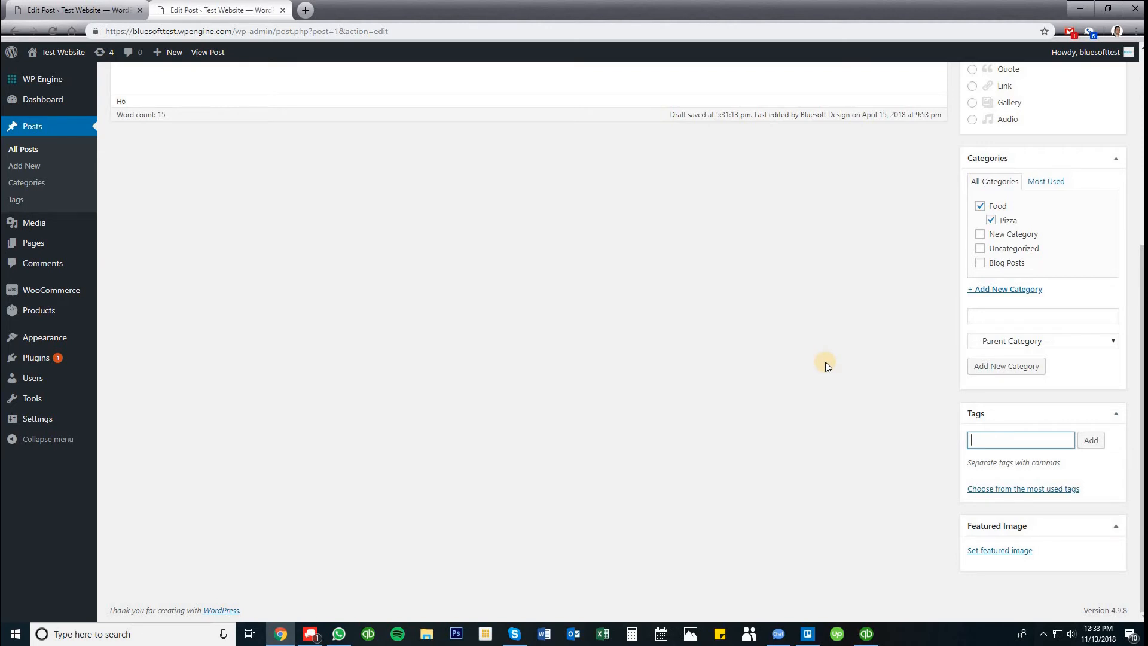
{"action": "type", "text": "my"}
{"action": "key", "text": "Return"}
{"action": "type", "text": "first"}
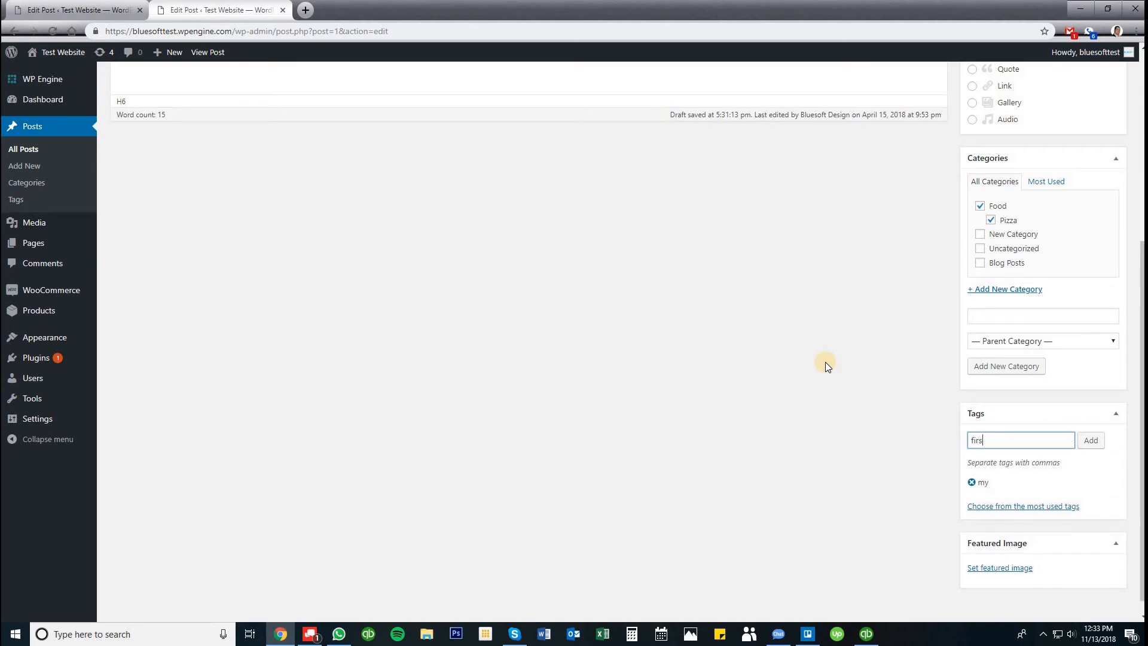
{"action": "key", "text": "Return"}
{"action": "type", "text": "post"}
{"action": "key", "text": "Return"}
Step: Set the oval pendant necklace picture from the media library as the post's featured image
{"action": "scroll", "coordinate": [638, 338], "scroll_direction": "up", "scroll_amount": 4}
{"action": "scroll", "coordinate": [594, 303], "scroll_direction": "down", "scroll_amount": 4}
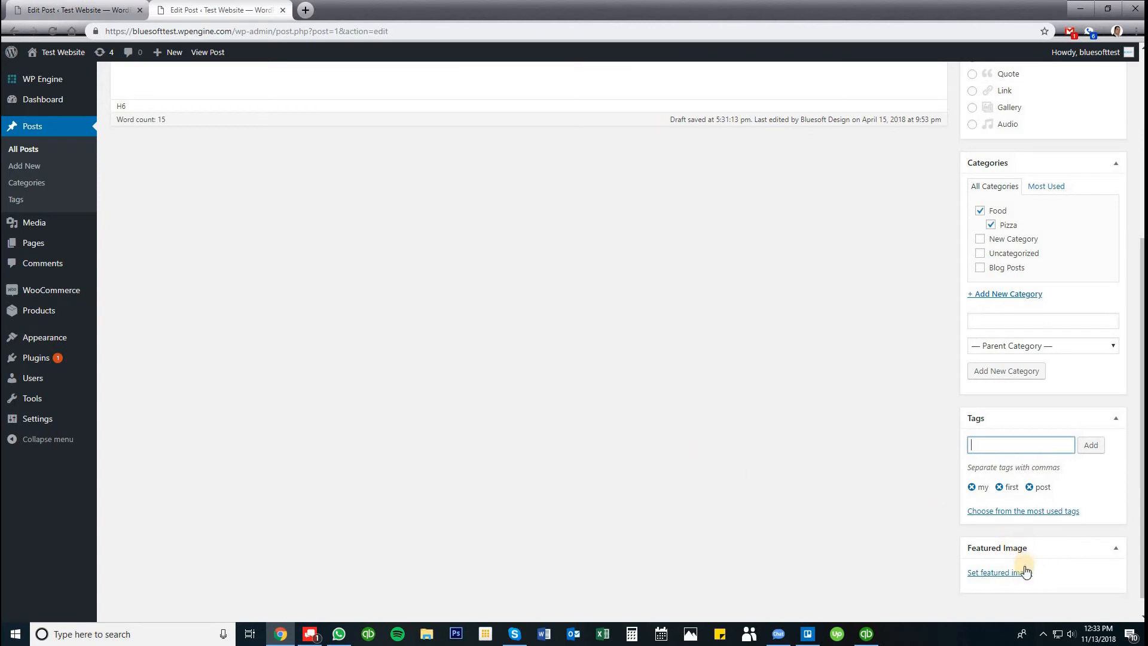
{"action": "scroll", "coordinate": [1100, 551], "scroll_direction": "down", "scroll_amount": 1}
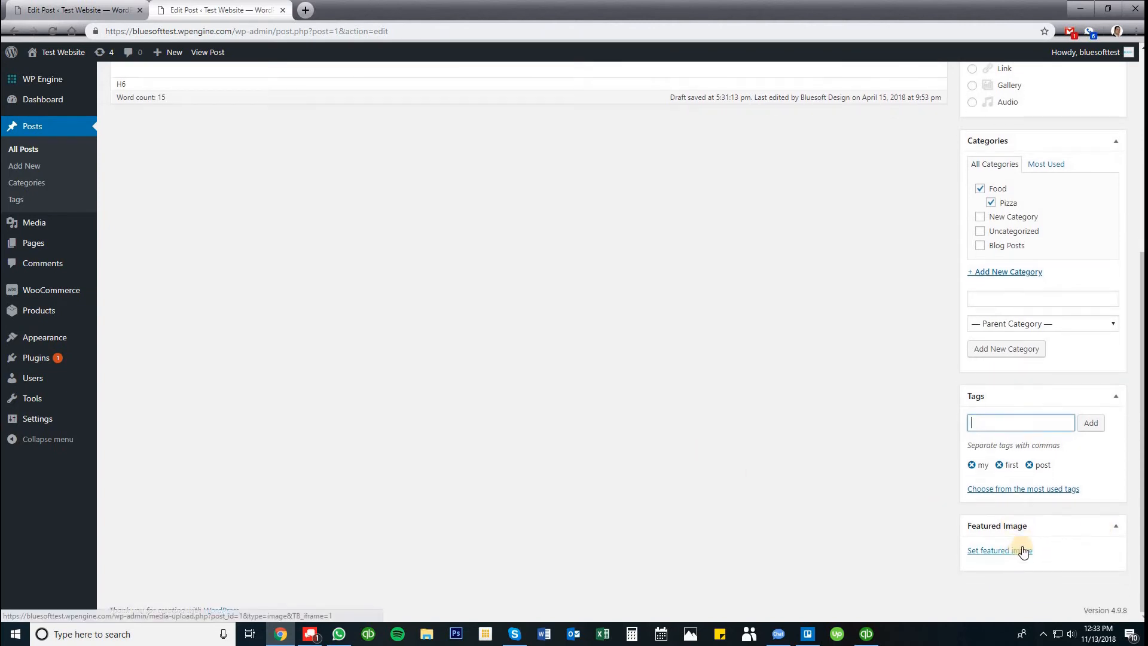
{"action": "left_click", "coordinate": [983, 558]}
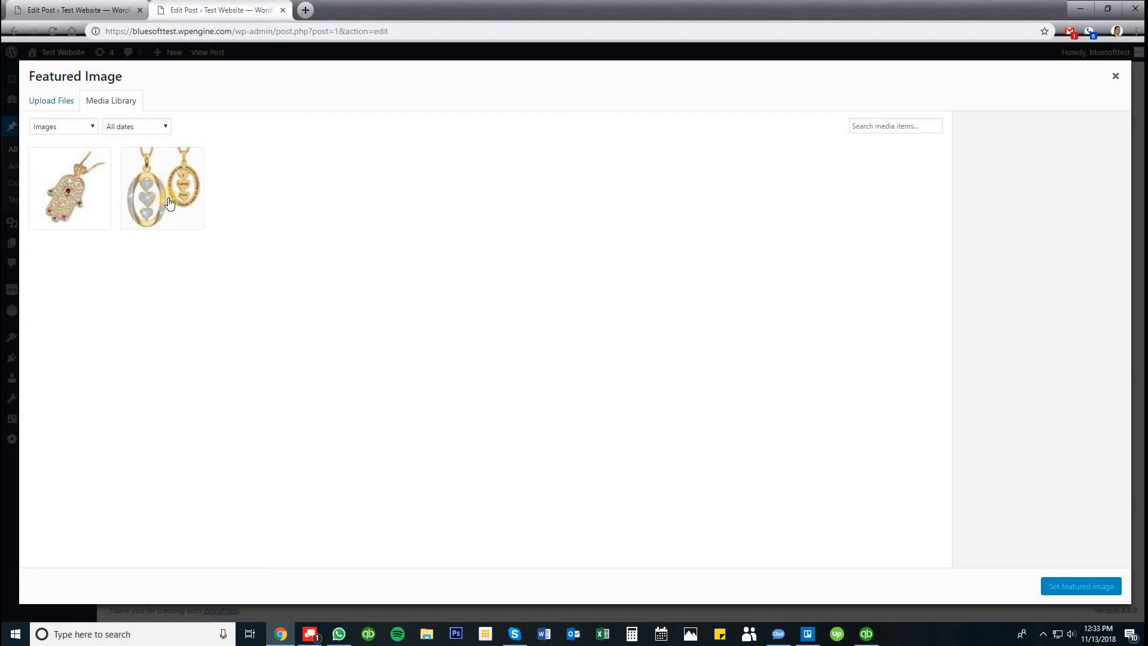
{"action": "left_click", "coordinate": [110, 206]}
{"action": "left_click", "coordinate": [166, 191]}
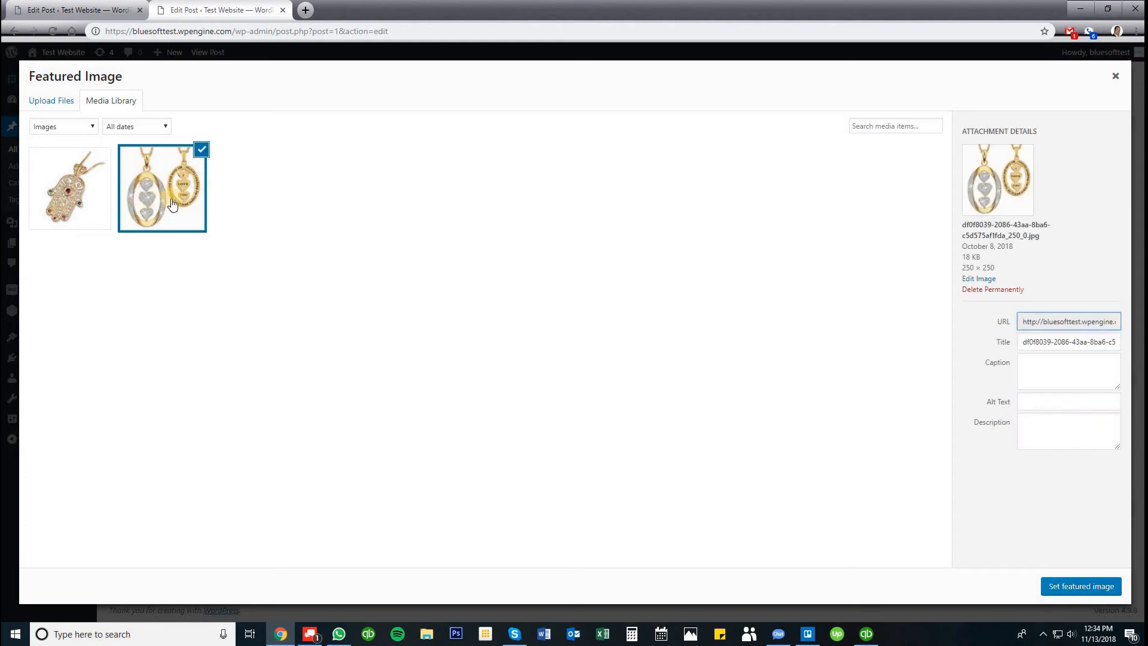
{"action": "left_click", "coordinate": [1089, 587]}
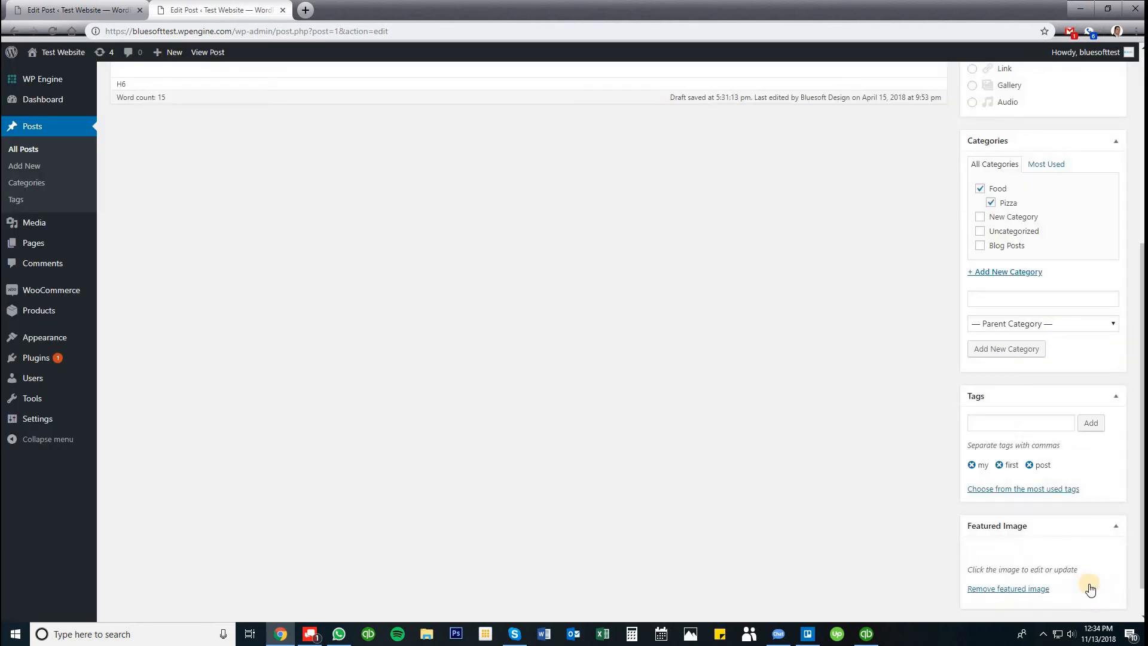
Step: Update the "Hello world!" post to save the category, tag and featured image changes
{"action": "scroll", "coordinate": [837, 332], "scroll_direction": "down", "scroll_amount": 3}
{"action": "scroll", "coordinate": [658, 335], "scroll_direction": "up", "scroll_amount": 8}
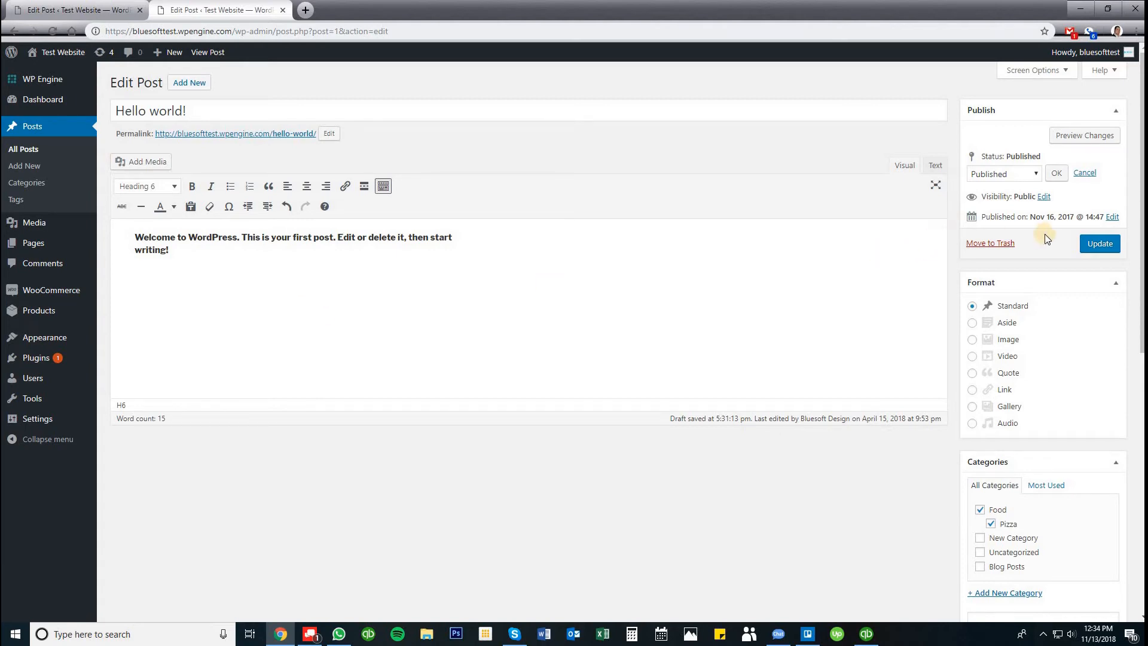
{"action": "left_click", "coordinate": [1102, 245]}
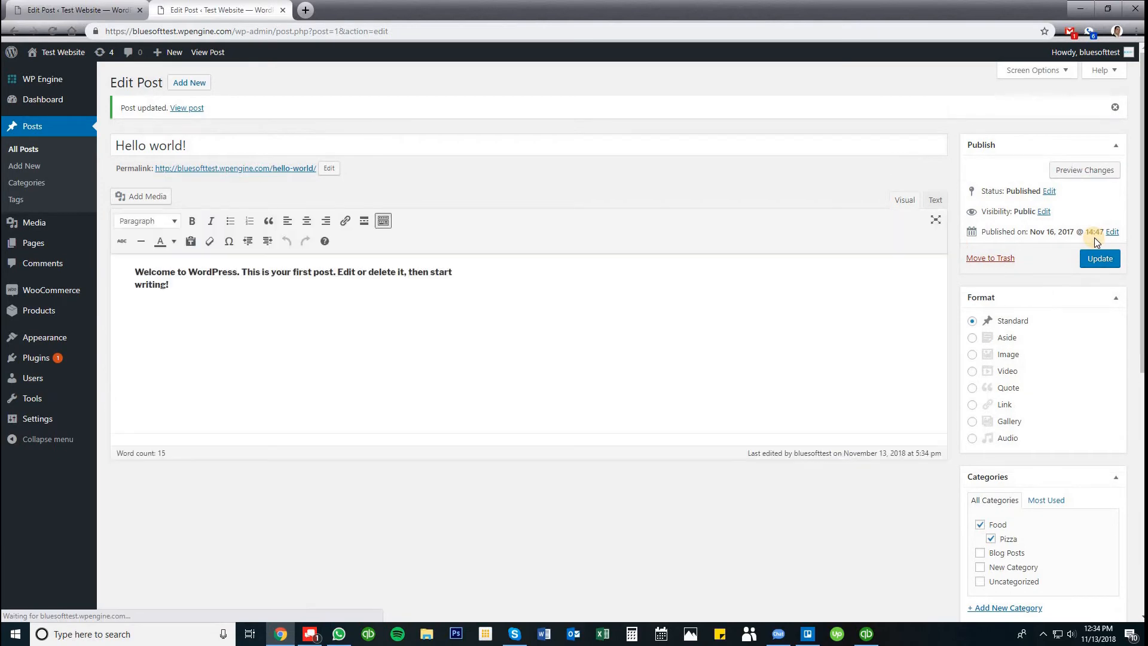
Step: View the live "Hello world!" post through its permalink and examine its featured image, text, categories and tags
{"action": "left_click", "coordinate": [272, 170]}
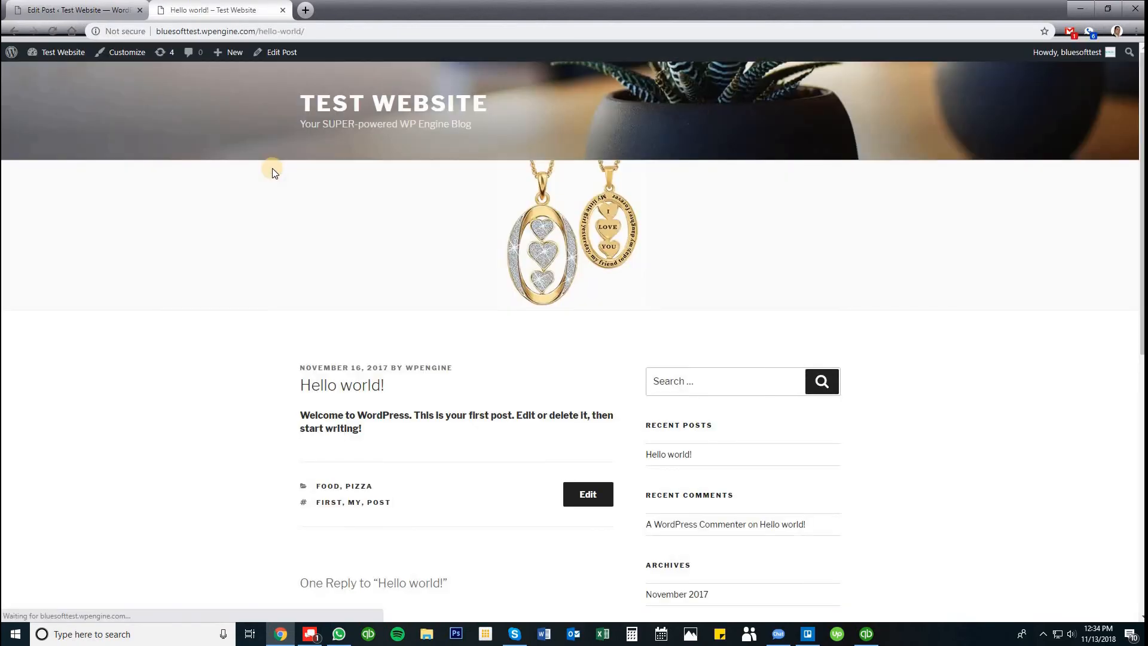
{"action": "scroll", "coordinate": [500, 308], "scroll_direction": "down", "scroll_amount": 1}
{"action": "scroll", "coordinate": [501, 308], "scroll_direction": "down", "scroll_amount": 1}
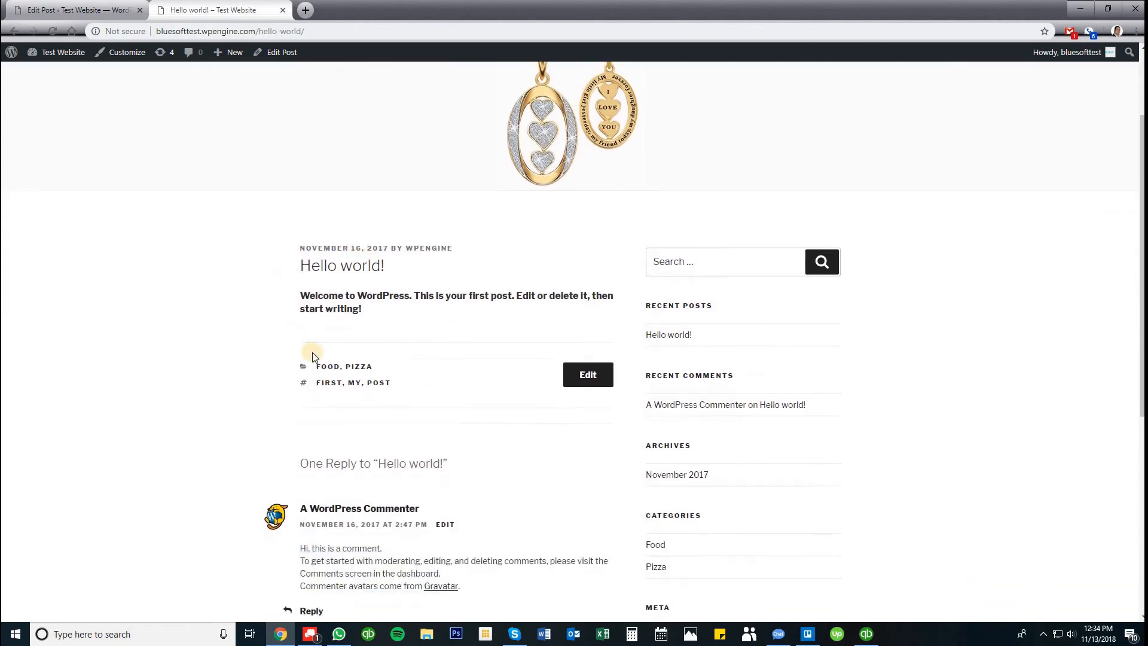
{"action": "scroll", "coordinate": [395, 290], "scroll_direction": "up", "scroll_amount": 2}
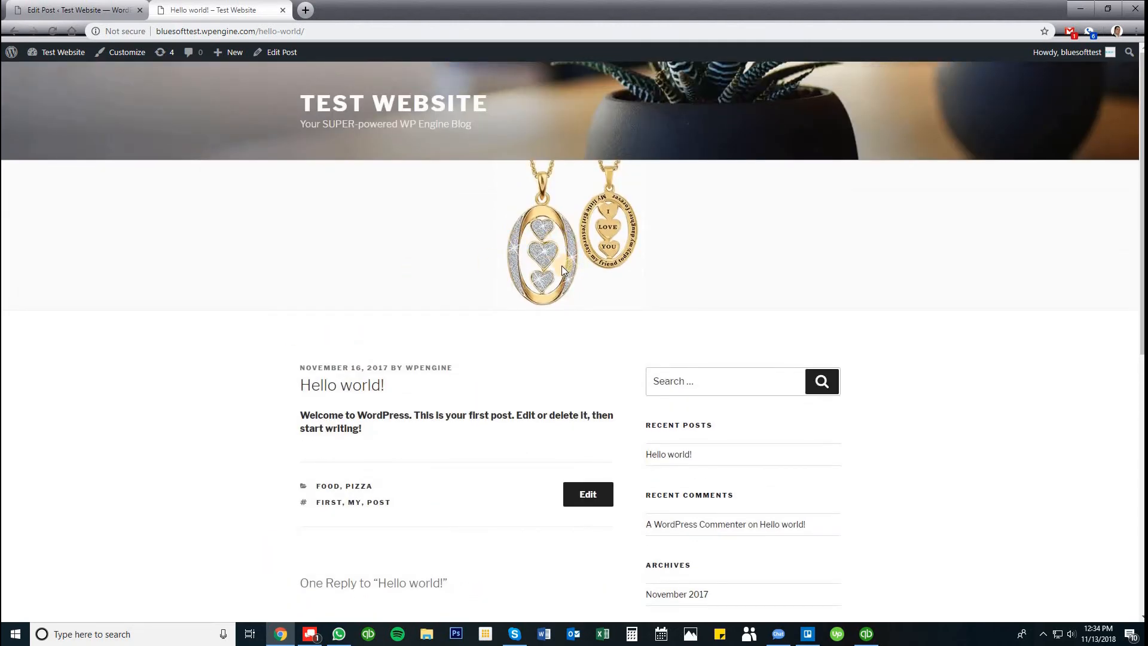
{"action": "scroll", "coordinate": [457, 287], "scroll_direction": "down", "scroll_amount": 1}
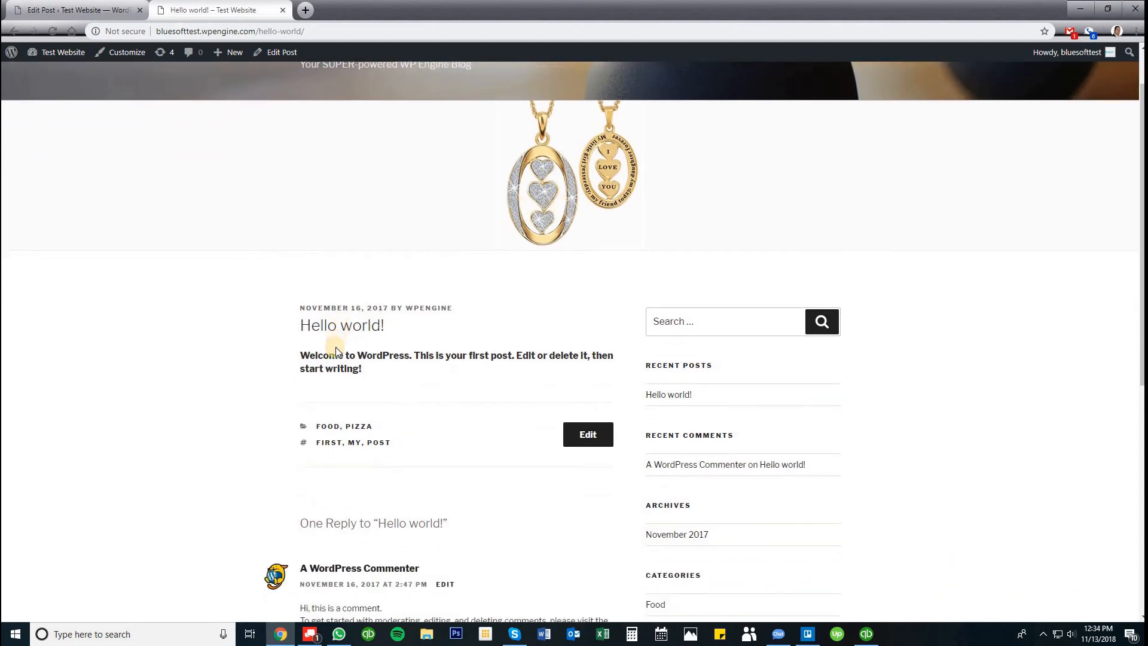
{"action": "left_click_drag", "start_coordinate": [375, 367], "coordinate": [302, 354]}
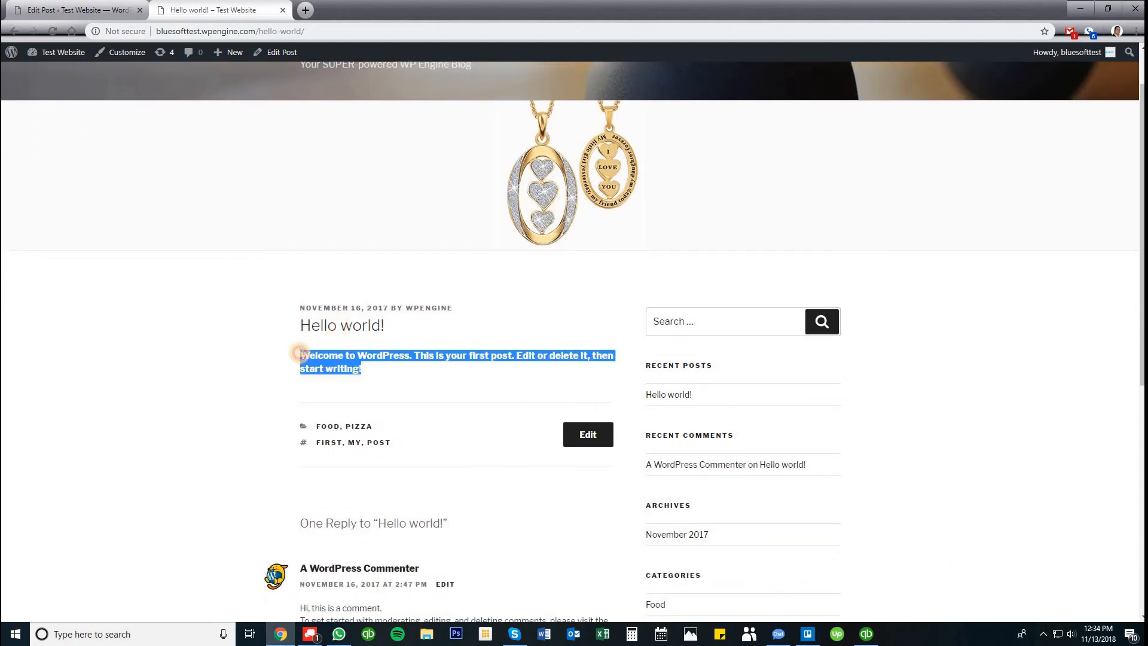
{"action": "left_click", "coordinate": [359, 366]}
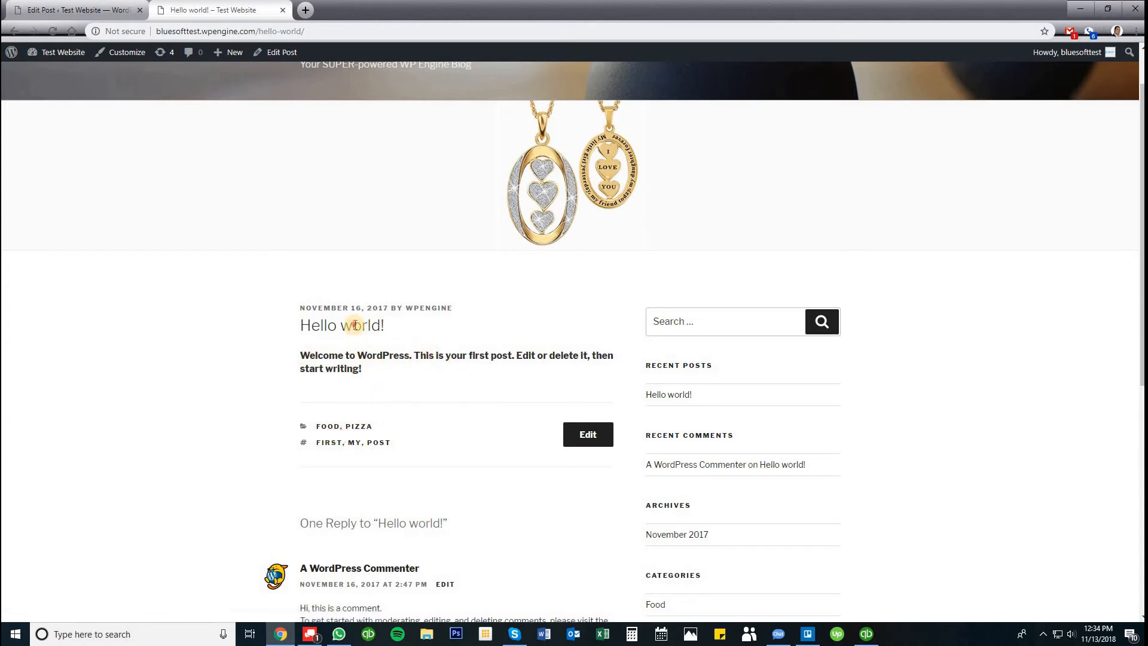
{"action": "scroll", "coordinate": [397, 350], "scroll_direction": "down", "scroll_amount": 4}
{"action": "scroll", "coordinate": [375, 440], "scroll_direction": "up", "scroll_amount": 5}
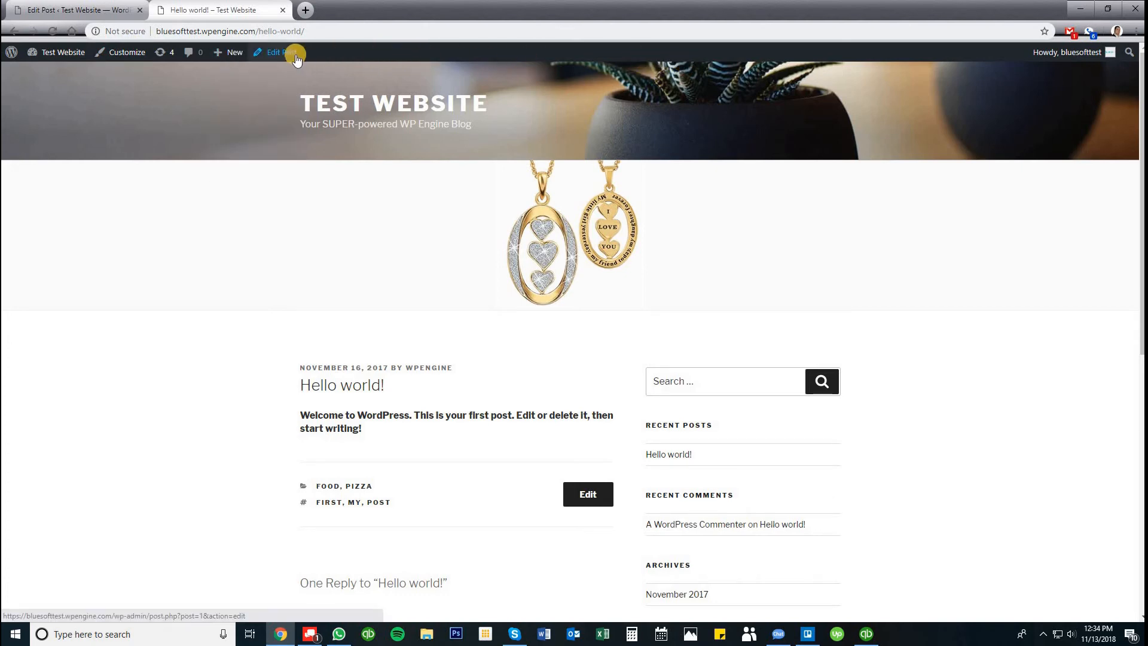
Step: Create a new post titled "Bluesoft 1st Post" with the body text "This is my first post!"
{"action": "mouse_move", "coordinate": [225, 55]}
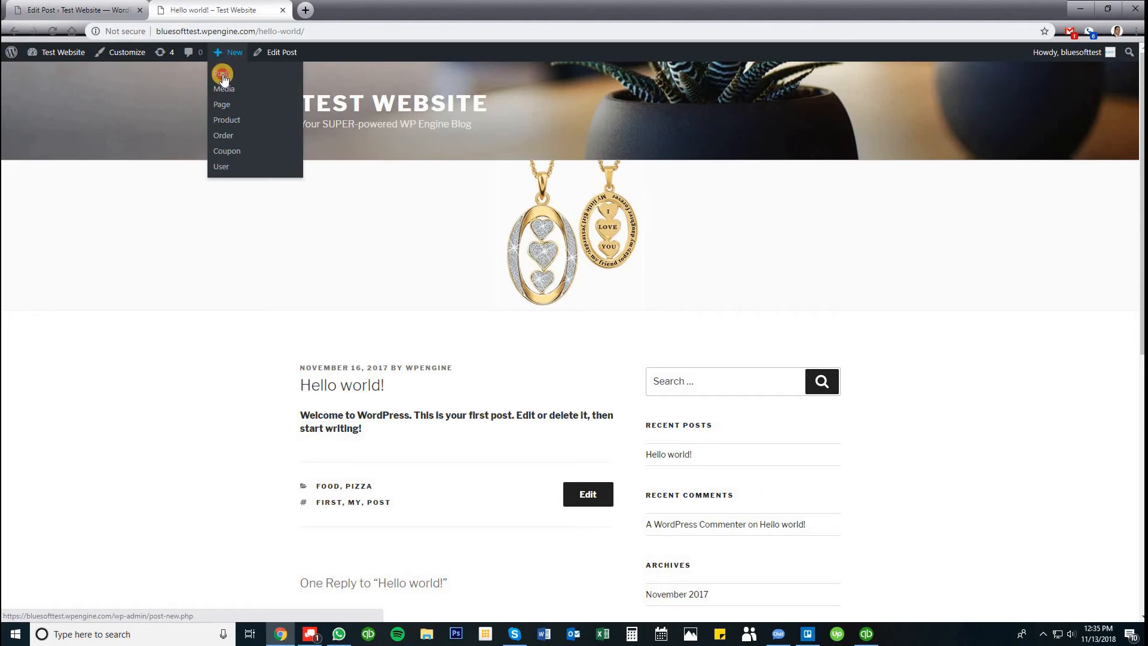
{"action": "left_click", "coordinate": [221, 74]}
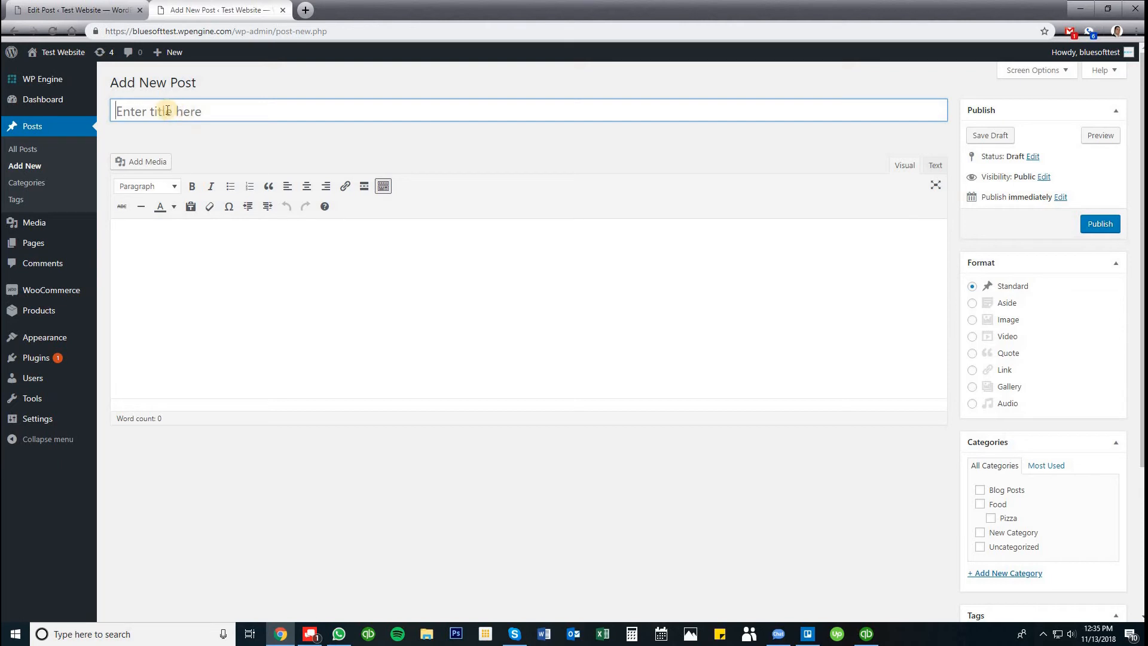
{"action": "left_click", "coordinate": [279, 110]}
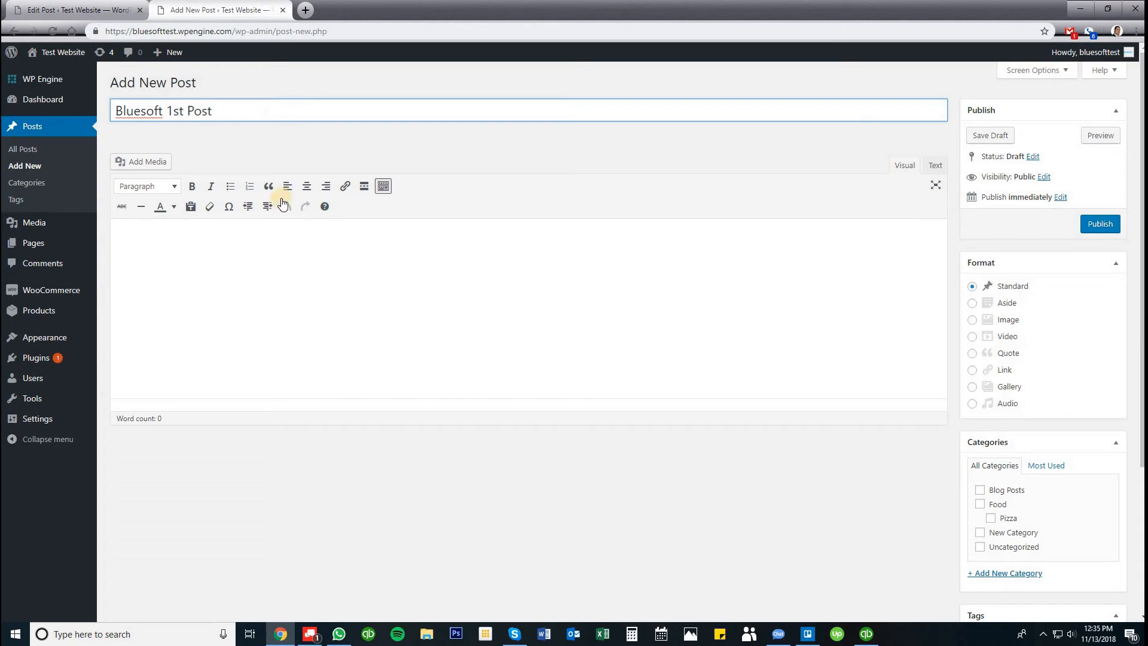
{"action": "left_click", "coordinate": [180, 249]}
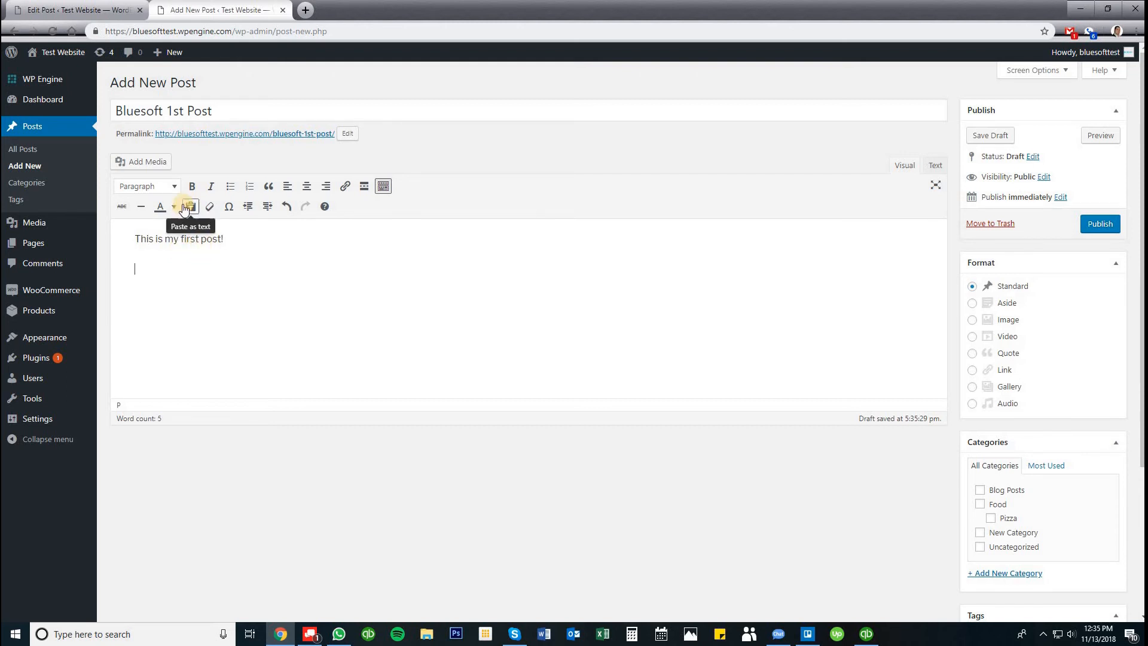
{"action": "left_click", "coordinate": [230, 238]}
{"action": "key", "text": "Return"}
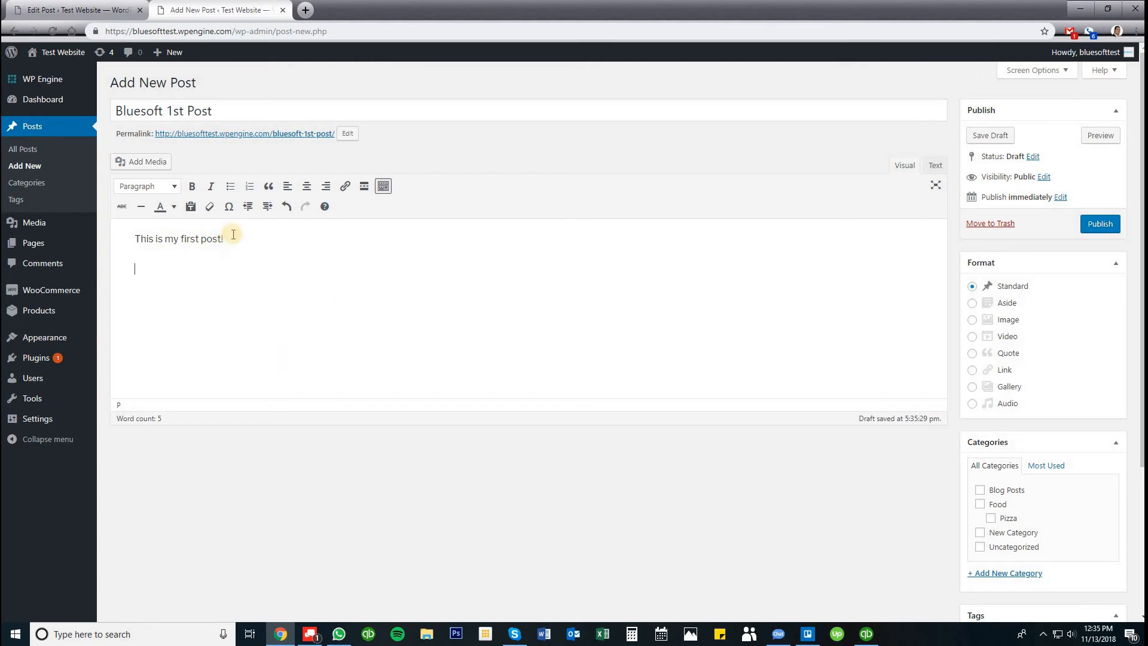
Step: Upload the image file Screenshot (10) and insert it into the post below the text
{"action": "left_click", "coordinate": [165, 165]}
{"action": "left_click", "coordinate": [154, 169]}
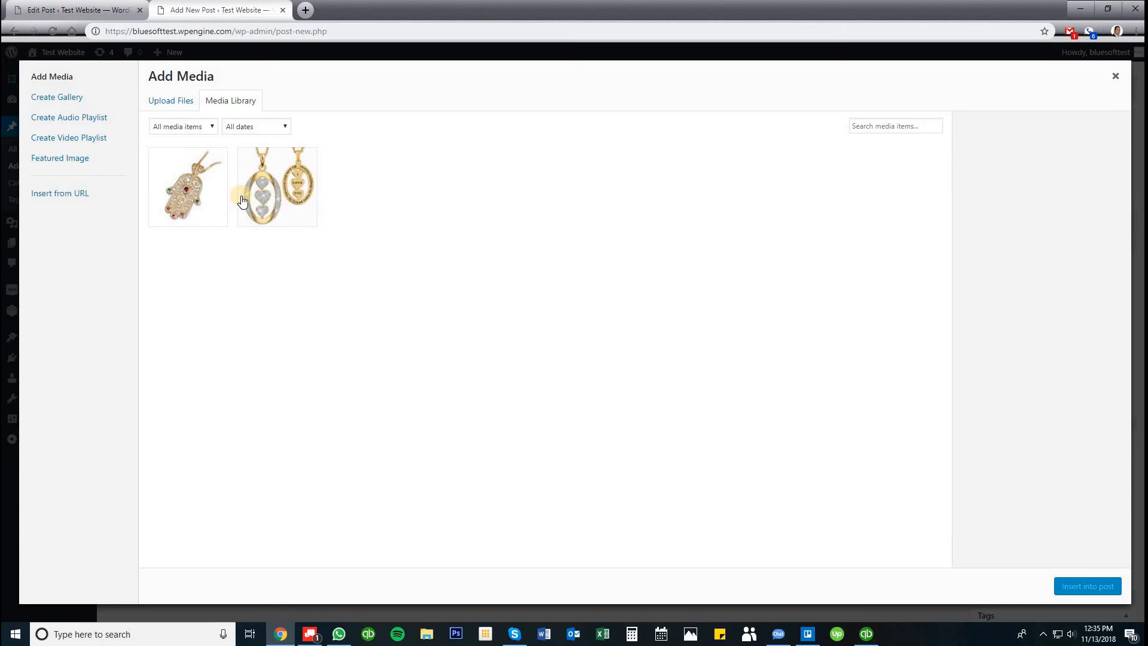
{"action": "left_click", "coordinate": [184, 110]}
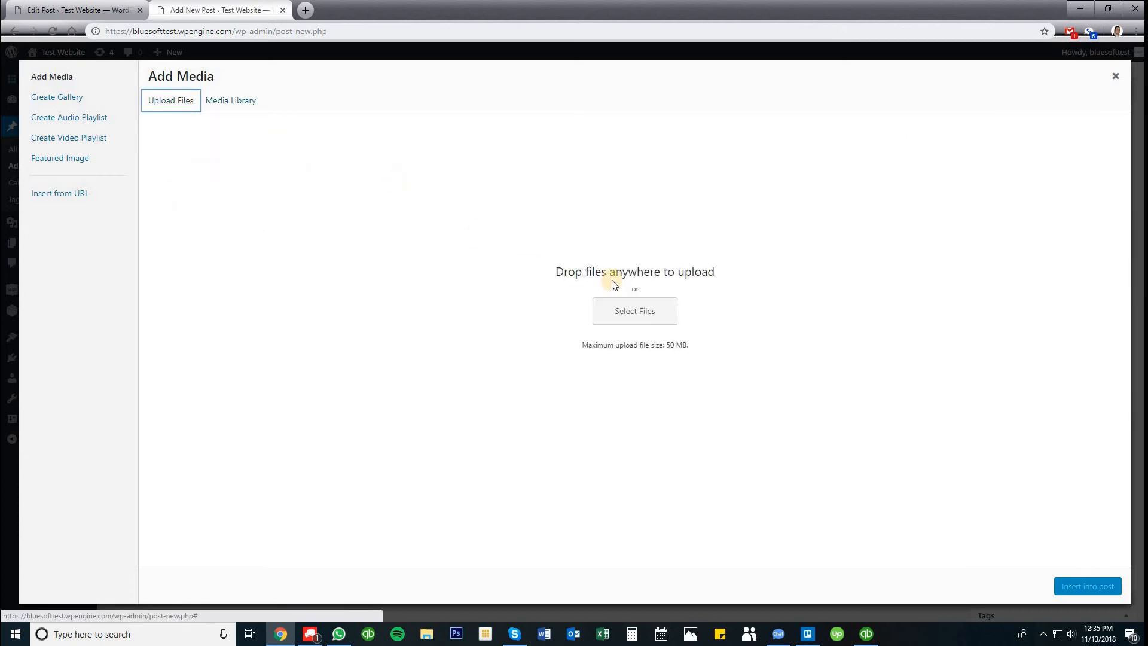
{"action": "left_click", "coordinate": [670, 313]}
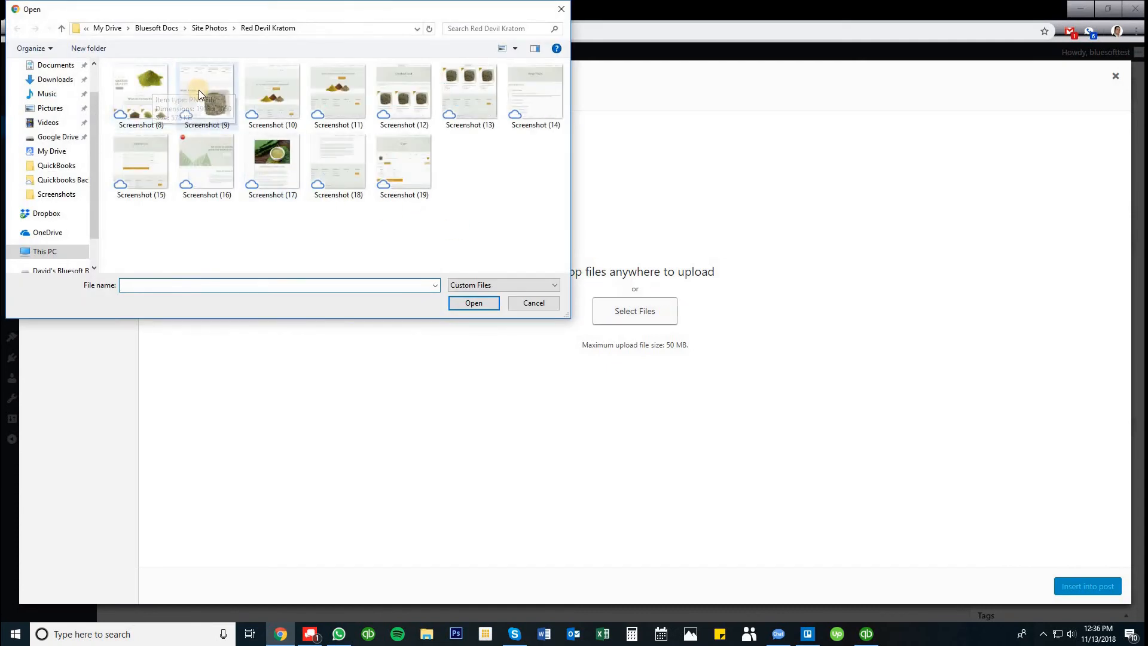
{"action": "double_click", "coordinate": [273, 106]}
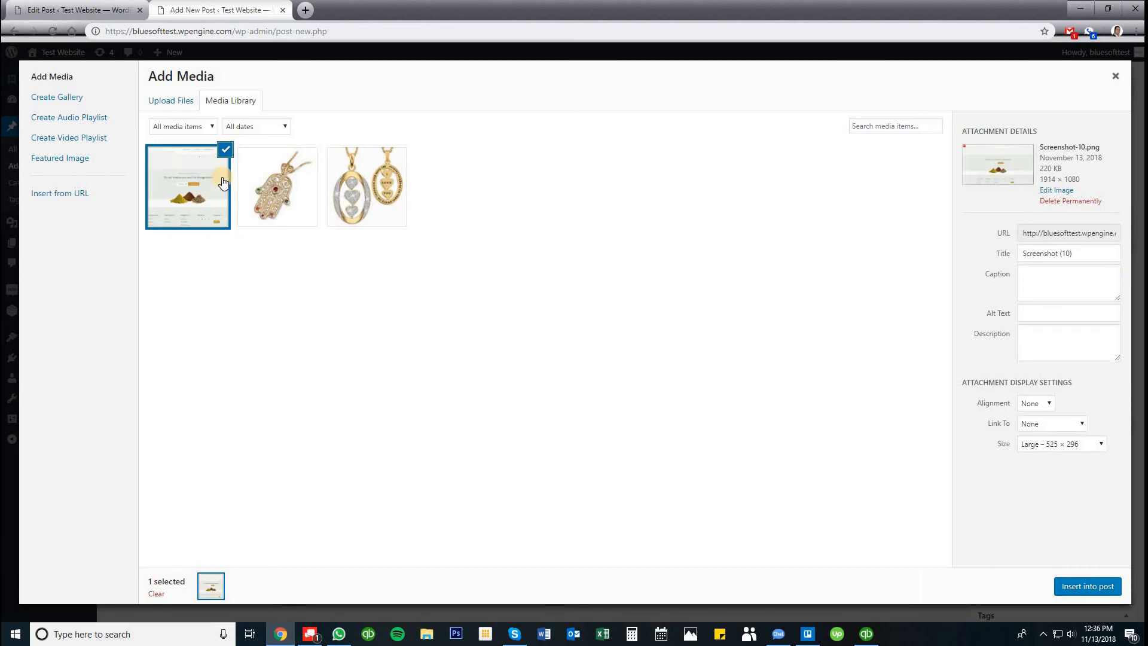
{"action": "left_click", "coordinate": [1102, 576]}
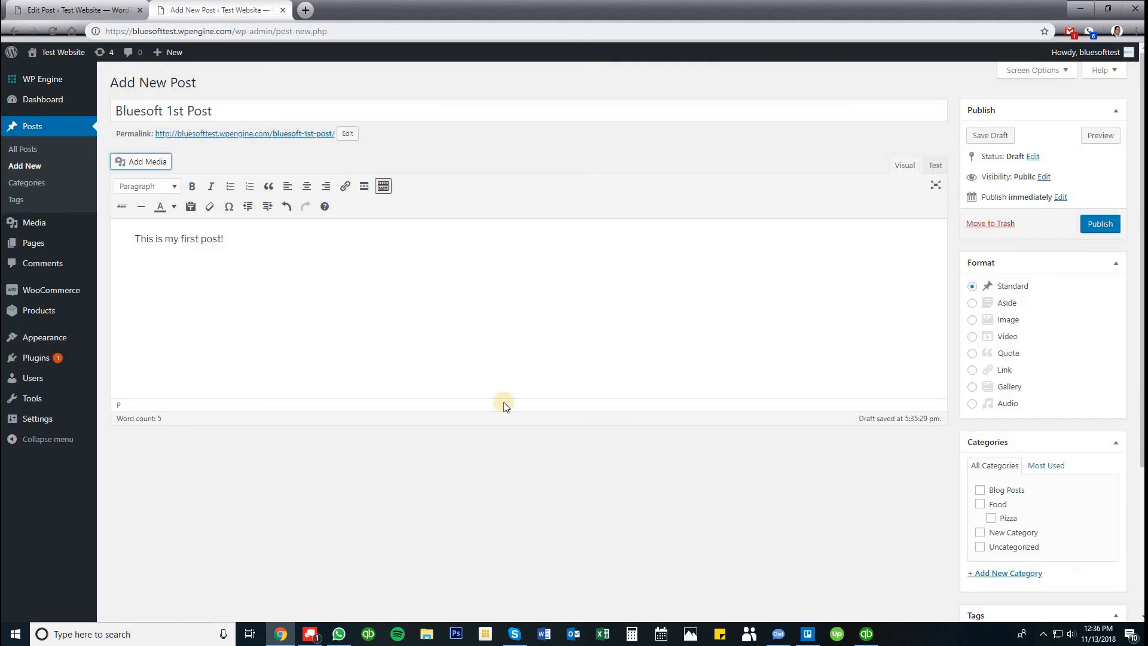
Step: Select the inserted screenshot in the post body and align it to the center
{"action": "left_click", "coordinate": [428, 368]}
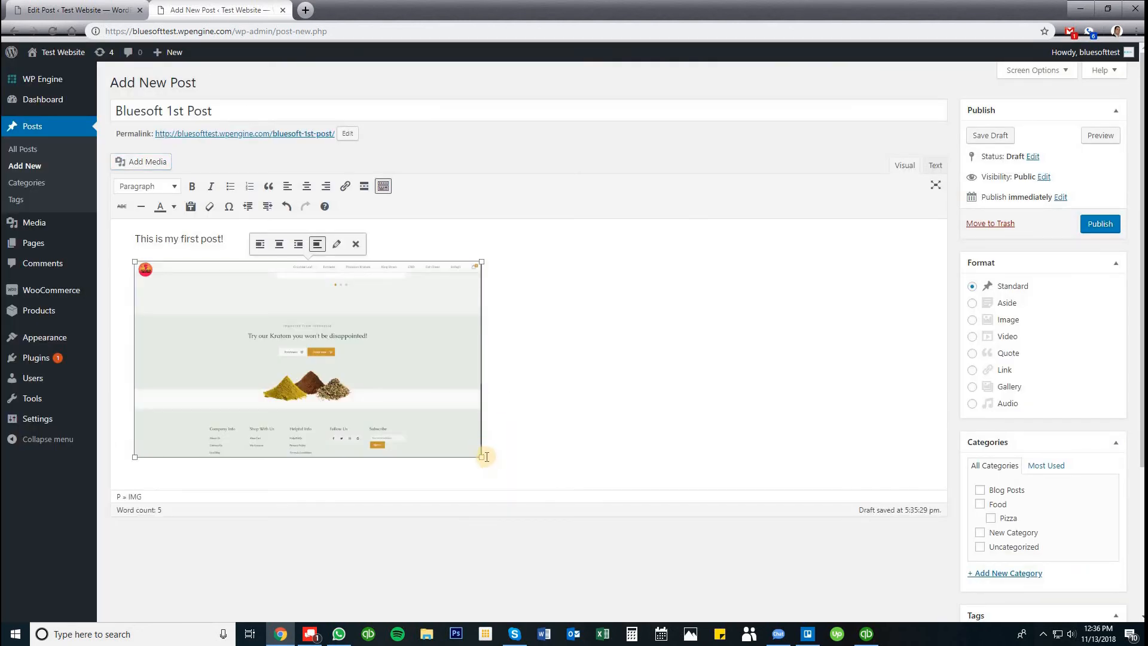
{"action": "mouse_move", "coordinate": [481, 262]}
{"action": "left_mouse_down"}
{"action": "mouse_move", "coordinate": [436, 272]}
{"action": "mouse_move", "coordinate": [386, 302]}
{"action": "mouse_move", "coordinate": [481, 260]}
{"action": "mouse_move", "coordinate": [314, 350]}
{"action": "mouse_move", "coordinate": [482, 262]}
{"action": "left_mouse_up"}
{"action": "mouse_move", "coordinate": [482, 455]}
{"action": "left_mouse_down"}
{"action": "mouse_move", "coordinate": [551, 525]}
{"action": "mouse_move", "coordinate": [483, 457]}
{"action": "left_mouse_up"}
{"action": "left_click", "coordinate": [279, 244]}
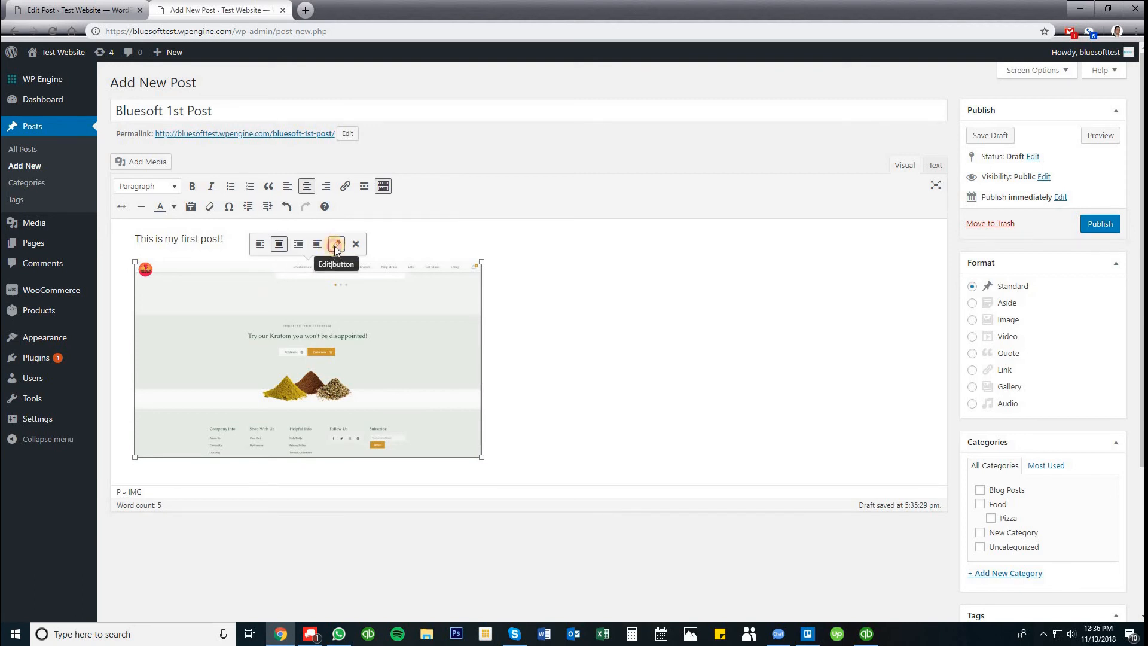
Step: Edit the inserted screenshot's details, setting its size to Medium – 300 × 169 and its alignment to None, and apply the changes
{"action": "left_click", "coordinate": [335, 245]}
{"action": "left_click", "coordinate": [303, 231]}
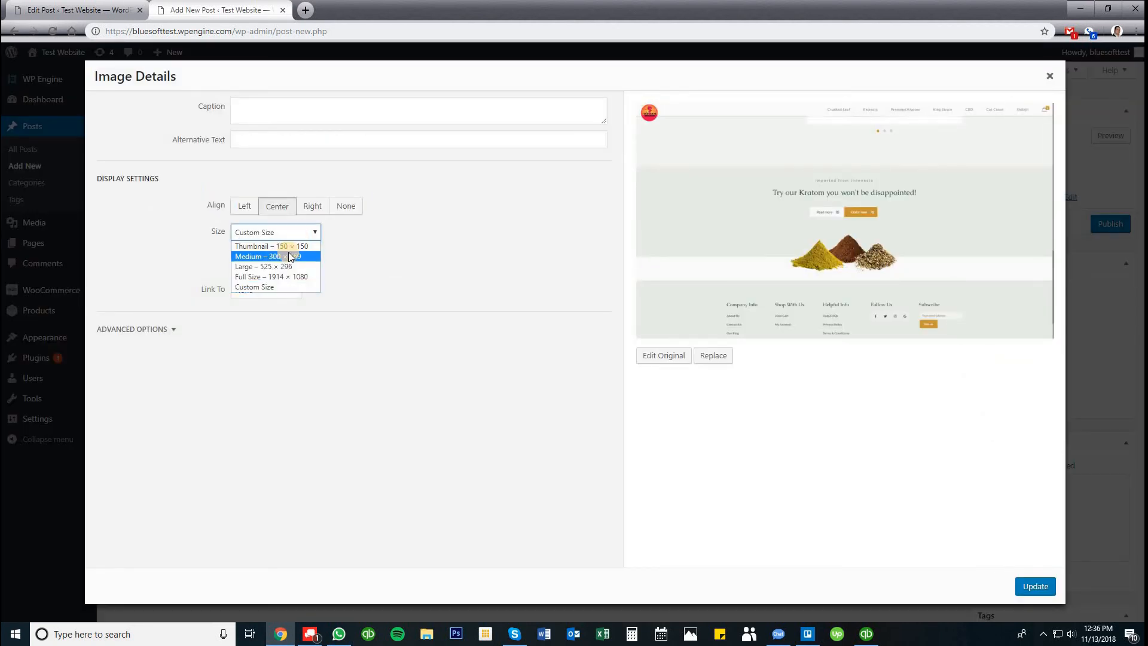
{"action": "left_click", "coordinate": [287, 256]}
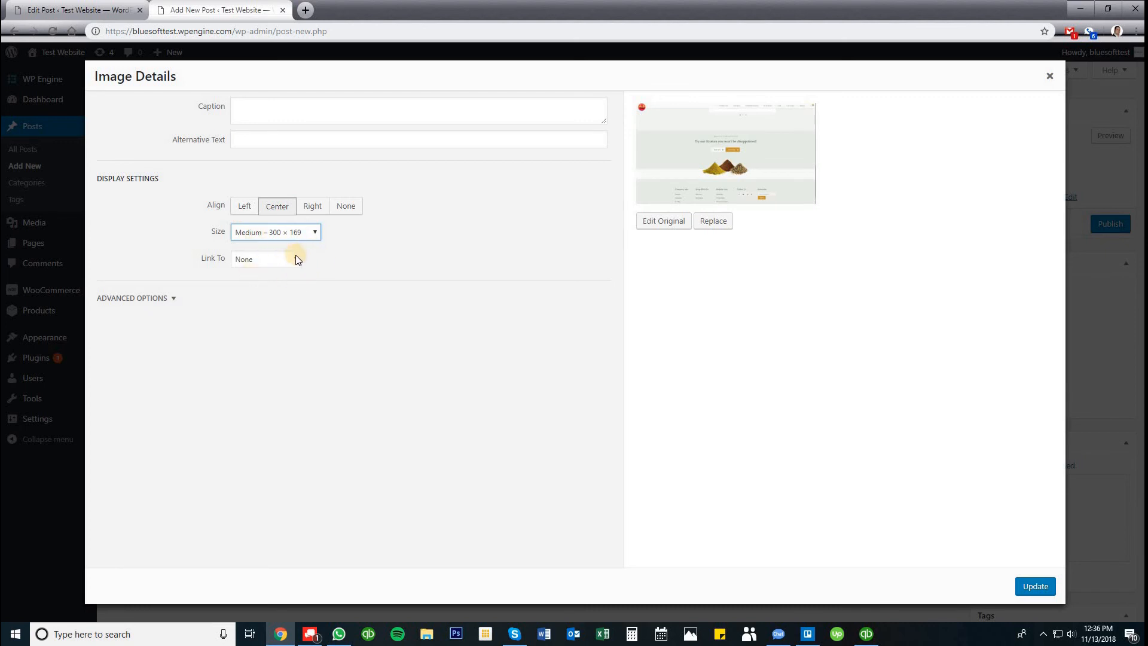
{"action": "left_click", "coordinate": [290, 256]}
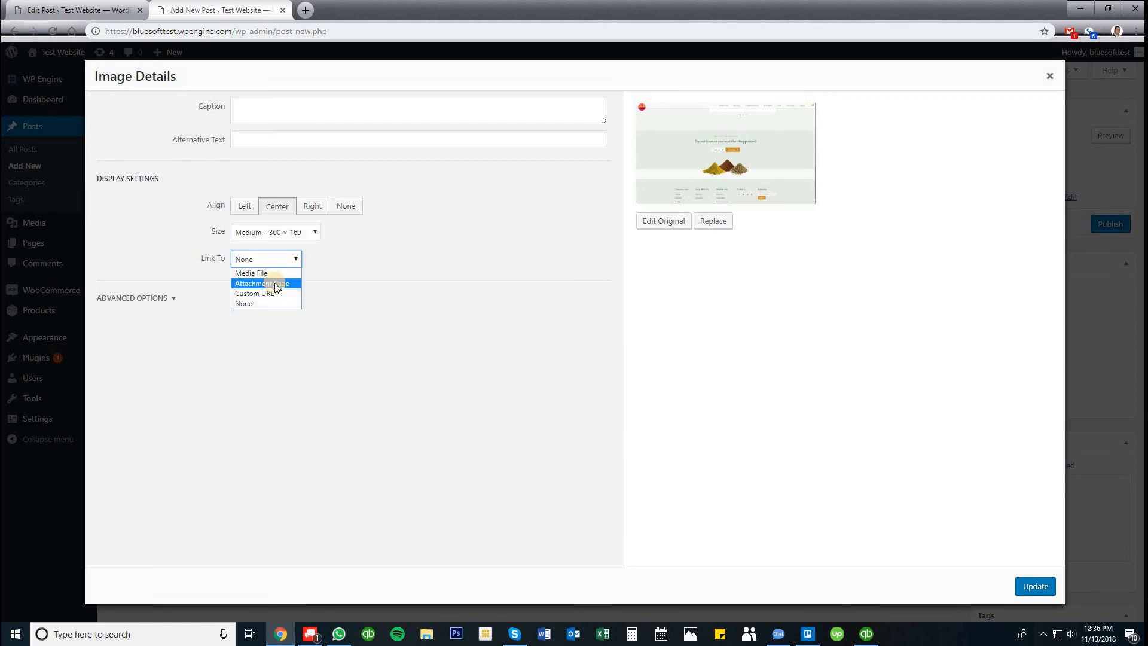
{"action": "left_click", "coordinate": [306, 207]}
{"action": "left_click", "coordinate": [337, 207]}
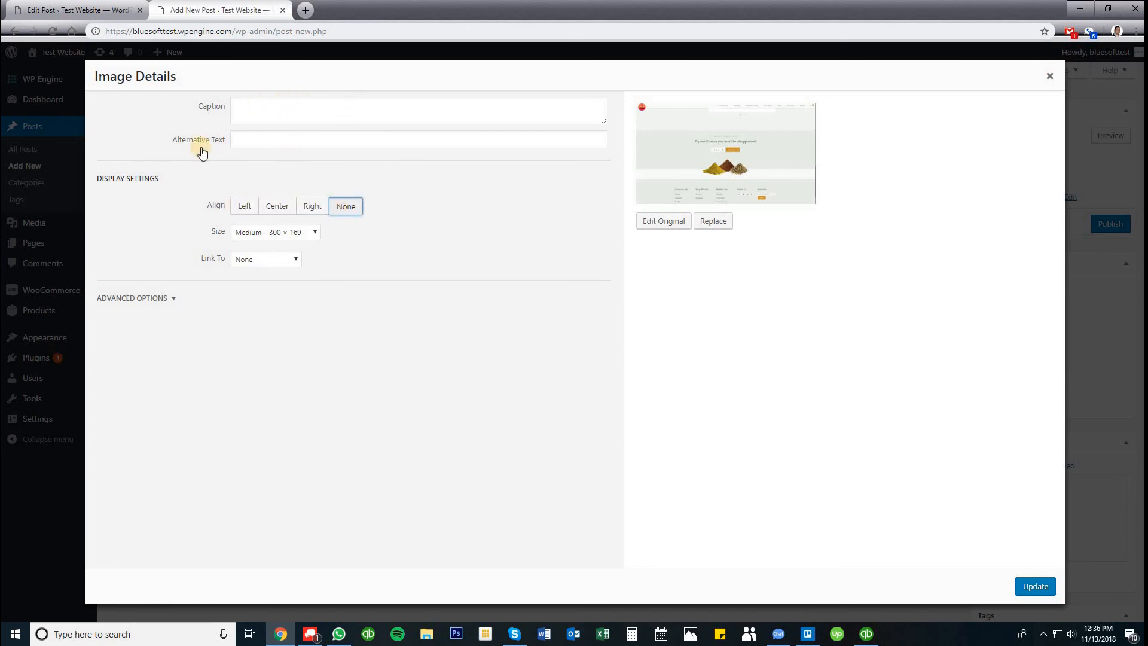
{"action": "left_click", "coordinate": [335, 113]}
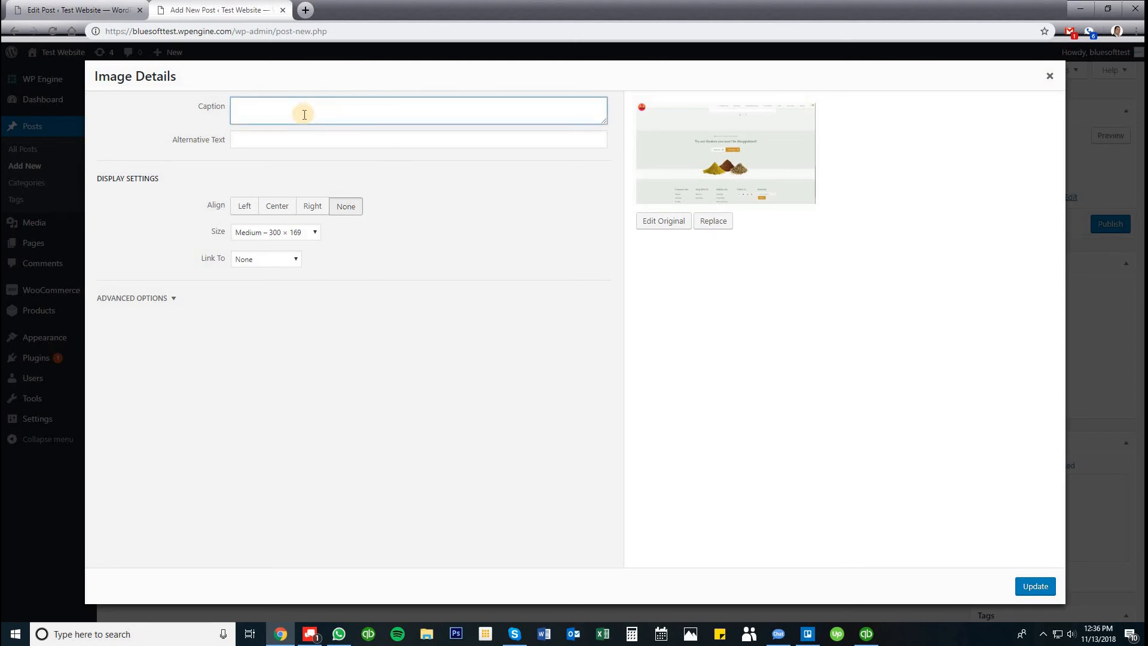
{"action": "left_click", "coordinate": [251, 146]}
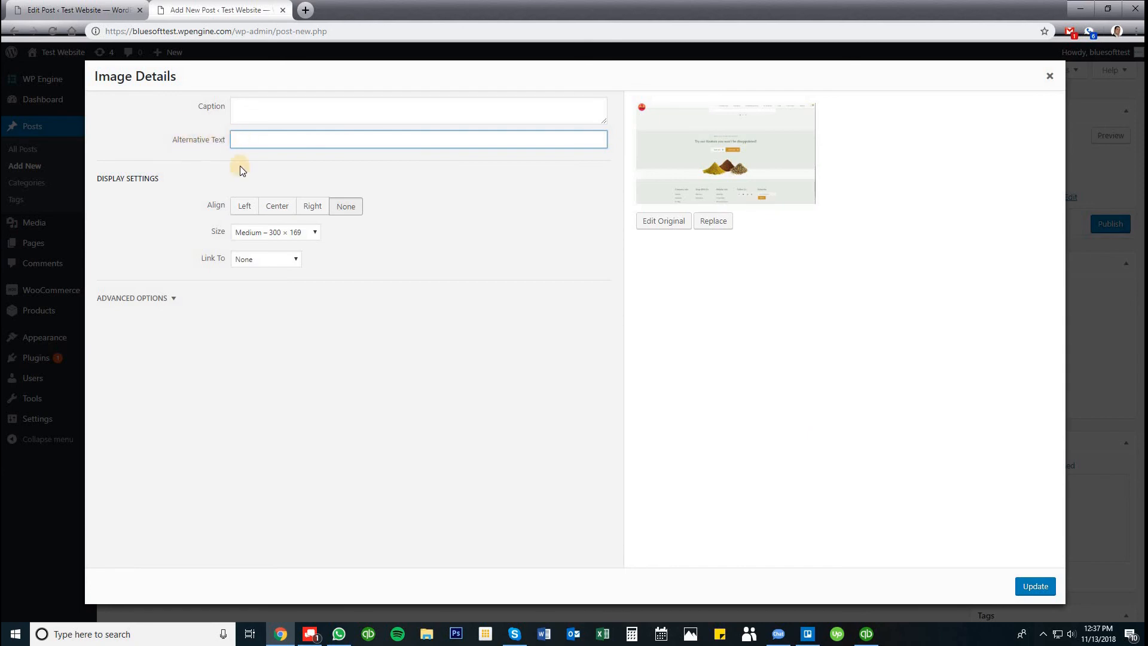
{"action": "left_click", "coordinate": [1049, 591]}
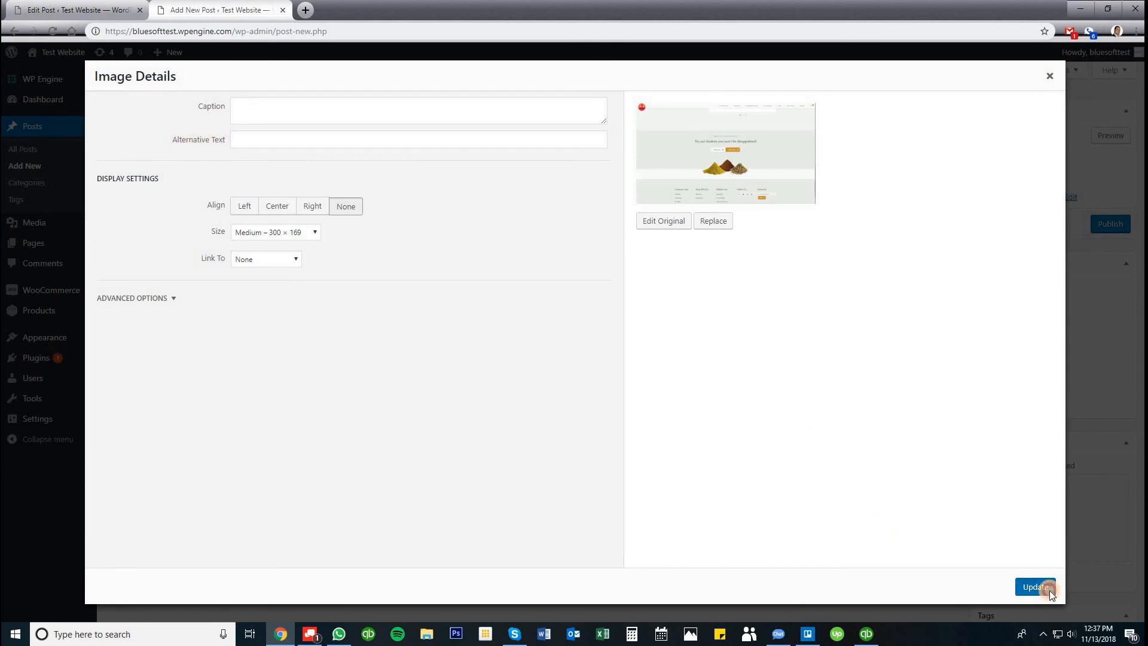
{"action": "left_click", "coordinate": [355, 264]}
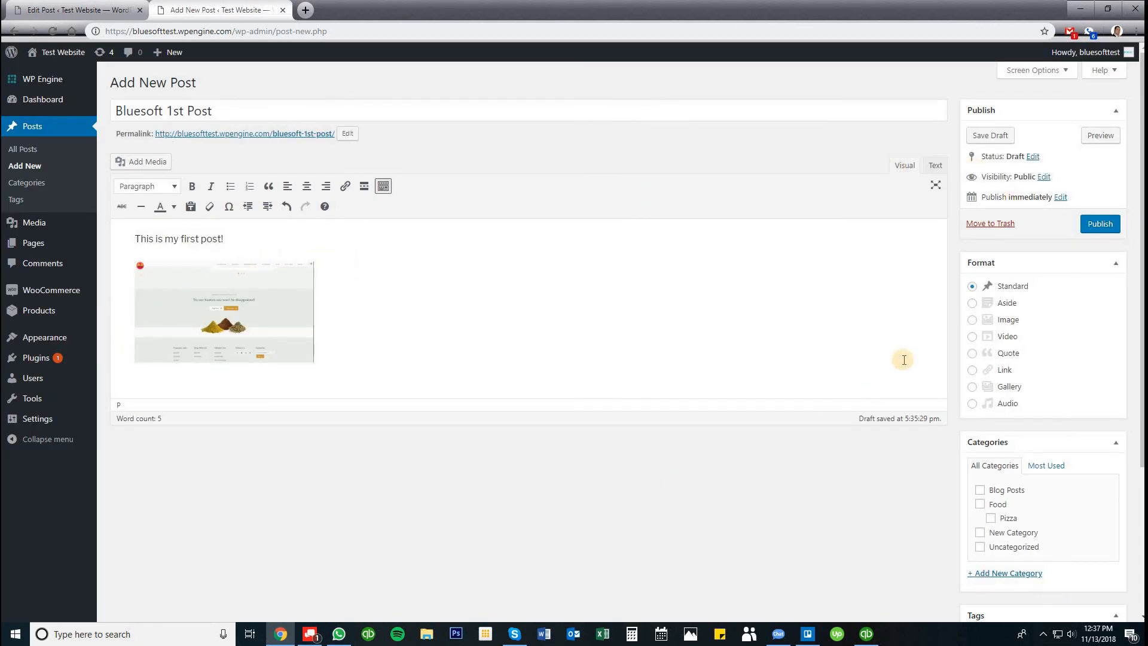
Step: Assign the new post to the Food category and its Pizza subcategory
{"action": "scroll", "coordinate": [901, 358], "scroll_direction": "down", "scroll_amount": 1}
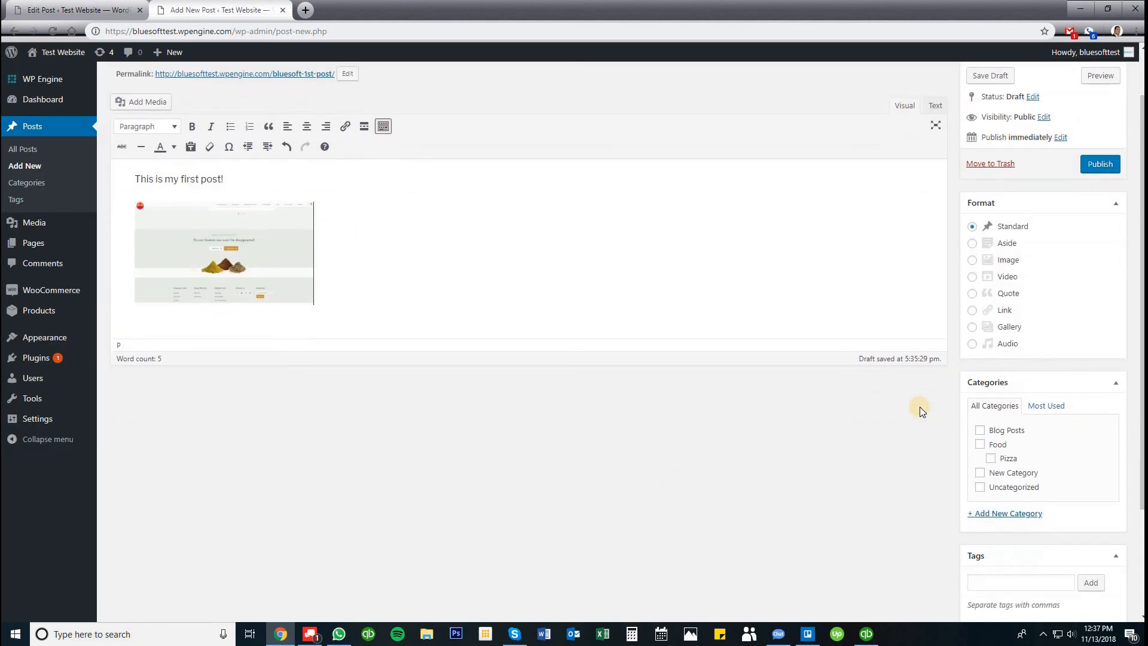
{"action": "left_click", "coordinate": [981, 445]}
{"action": "scroll", "coordinate": [540, 341], "scroll_direction": "up", "scroll_amount": 1}
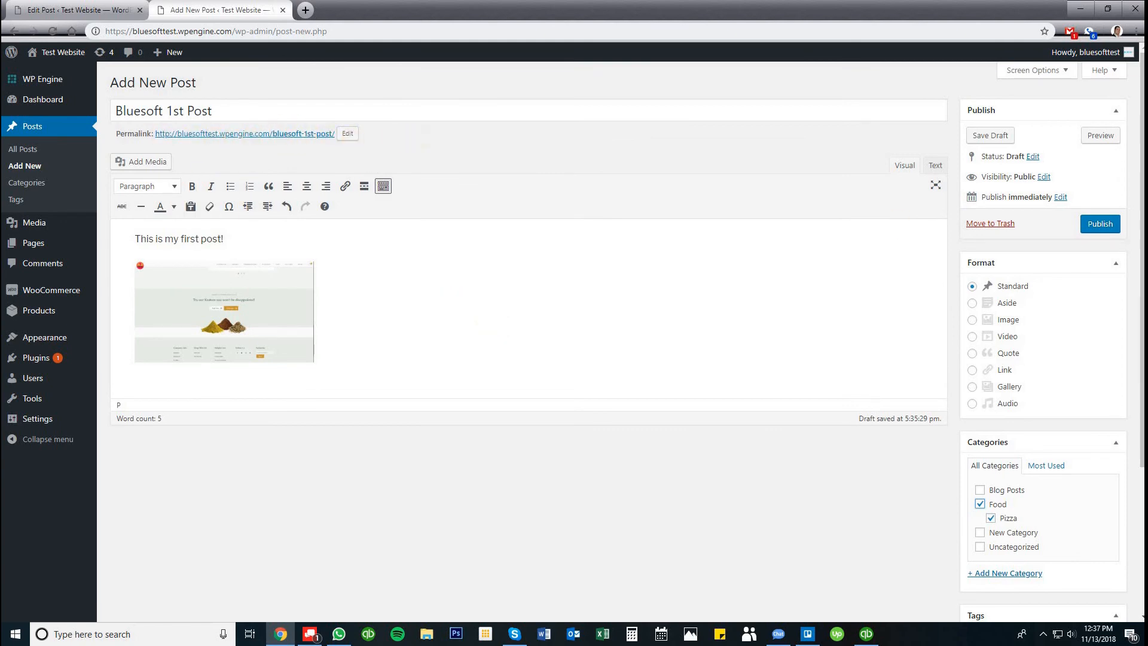
Step: Add the tags "my", "first" and "post" to the new post
{"action": "scroll", "coordinate": [1114, 346], "scroll_direction": "down", "scroll_amount": 4}
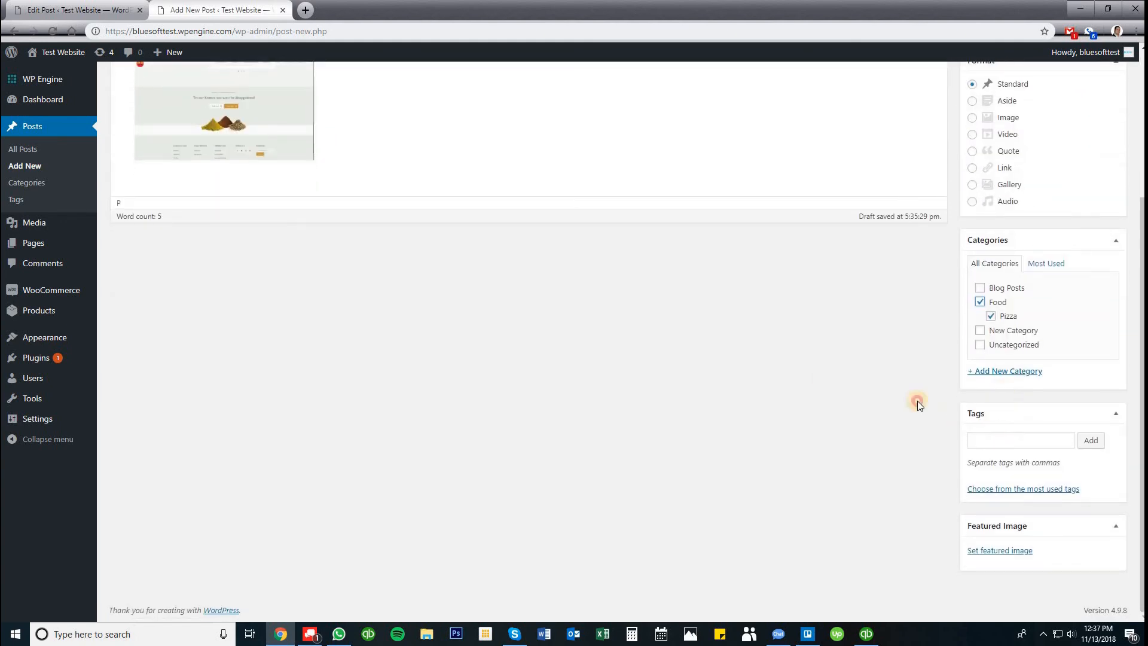
{"action": "scroll", "coordinate": [819, 376], "scroll_direction": "up", "scroll_amount": 1}
{"action": "left_click", "coordinate": [1014, 496]}
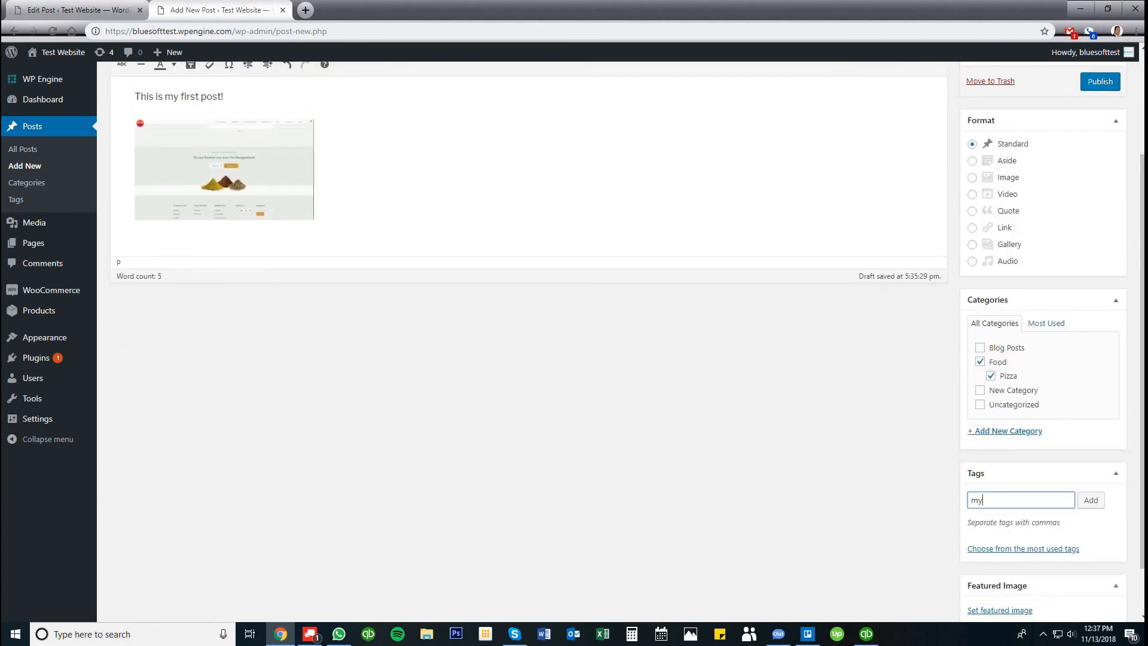
{"action": "type", "text": "my"}
{"action": "key", "text": "Return"}
{"action": "type", "text": "fir"}
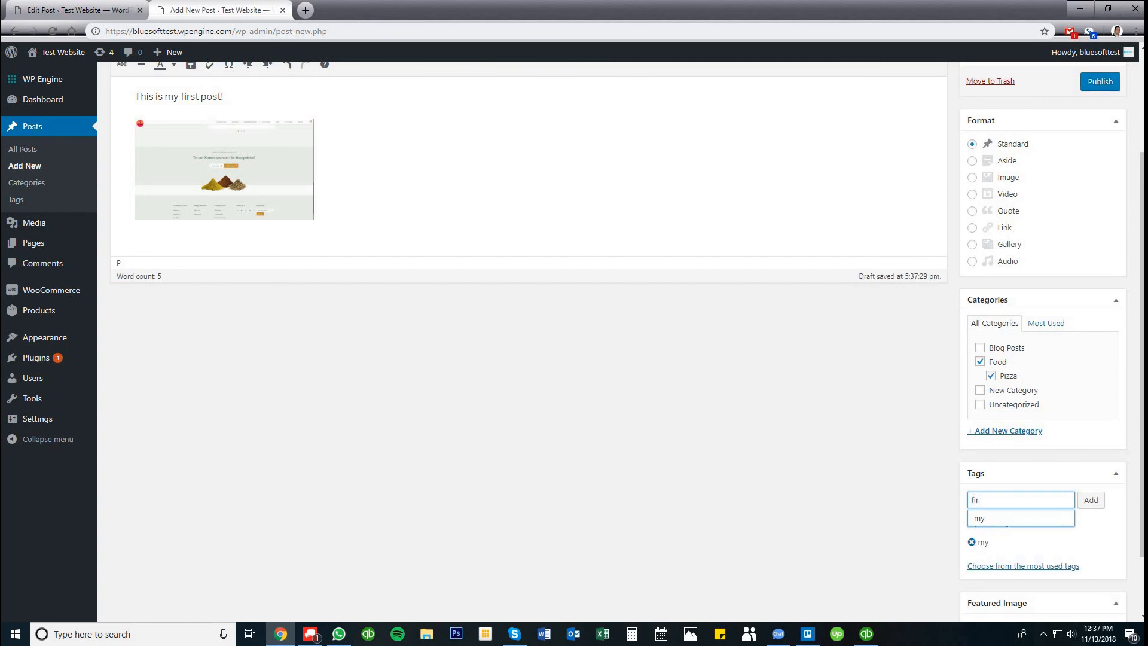
{"action": "type", "text": "po"}
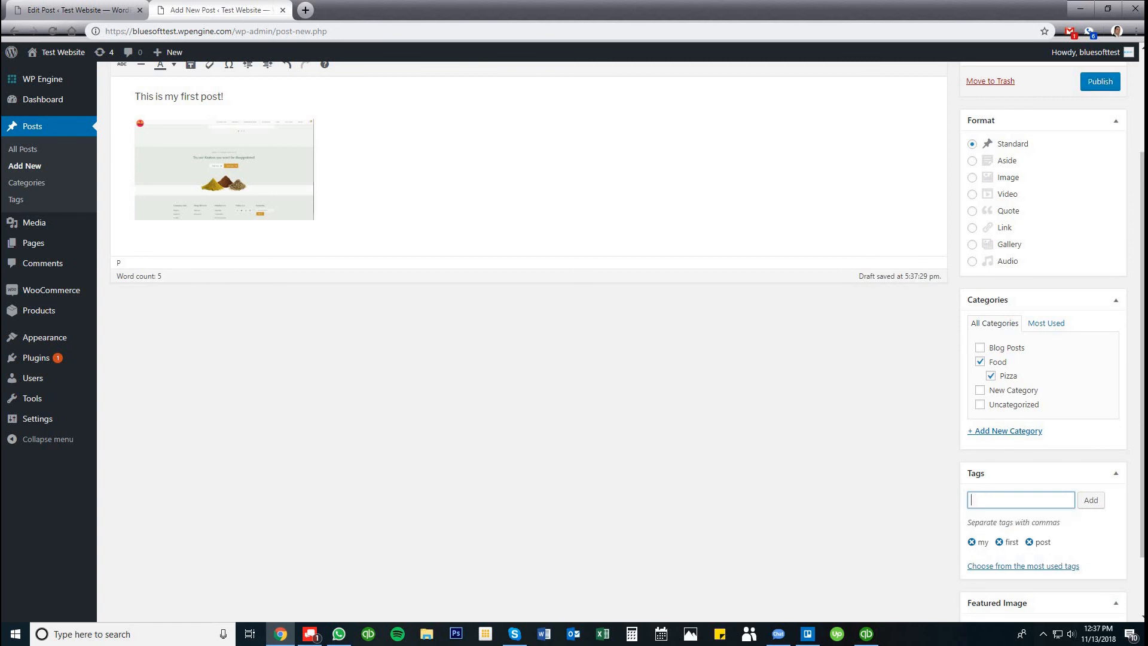
Step: Set Screenshot-10.png from the media library as the post's featured image
{"action": "scroll", "coordinate": [969, 470], "scroll_direction": "down", "scroll_amount": 2}
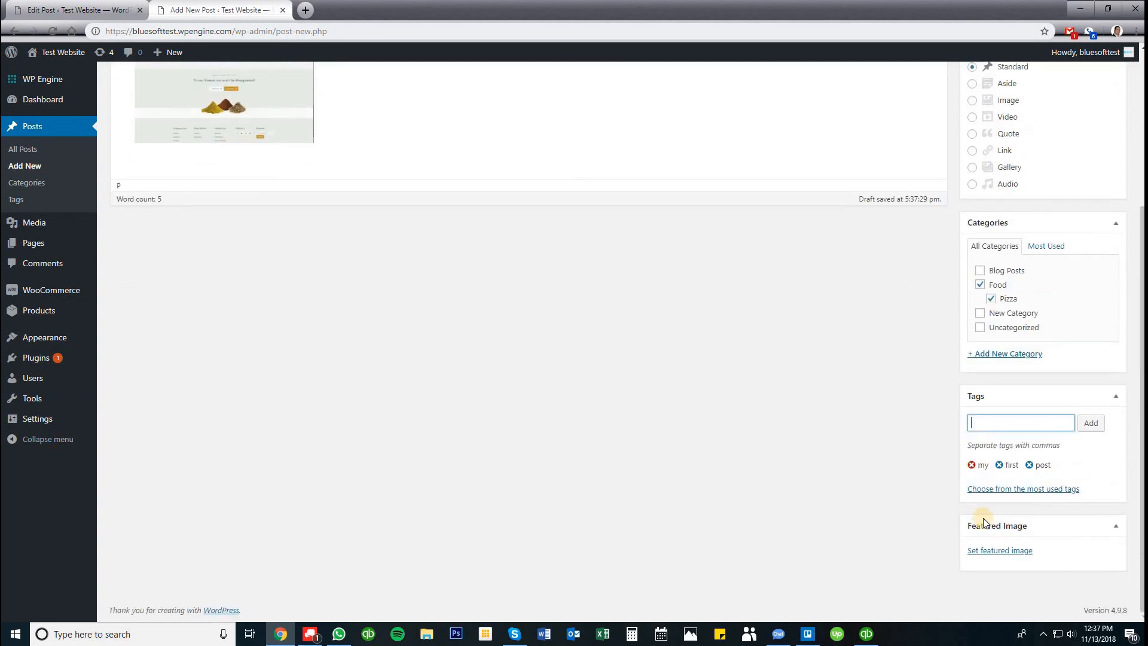
{"action": "left_click", "coordinate": [1003, 550]}
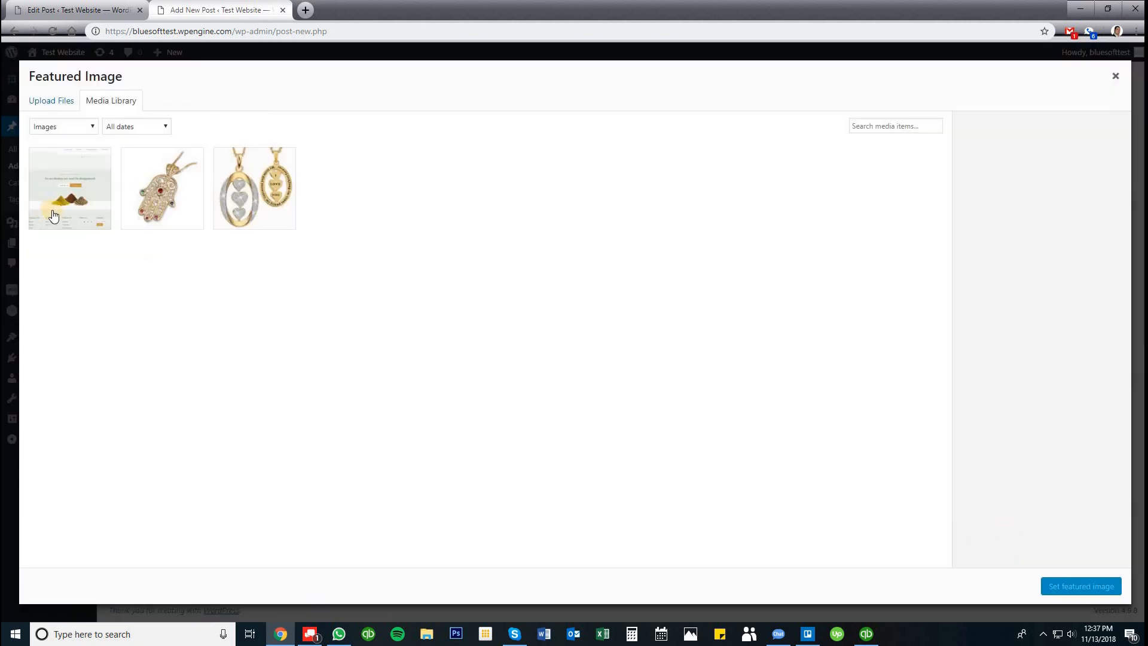
{"action": "left_click", "coordinate": [92, 195]}
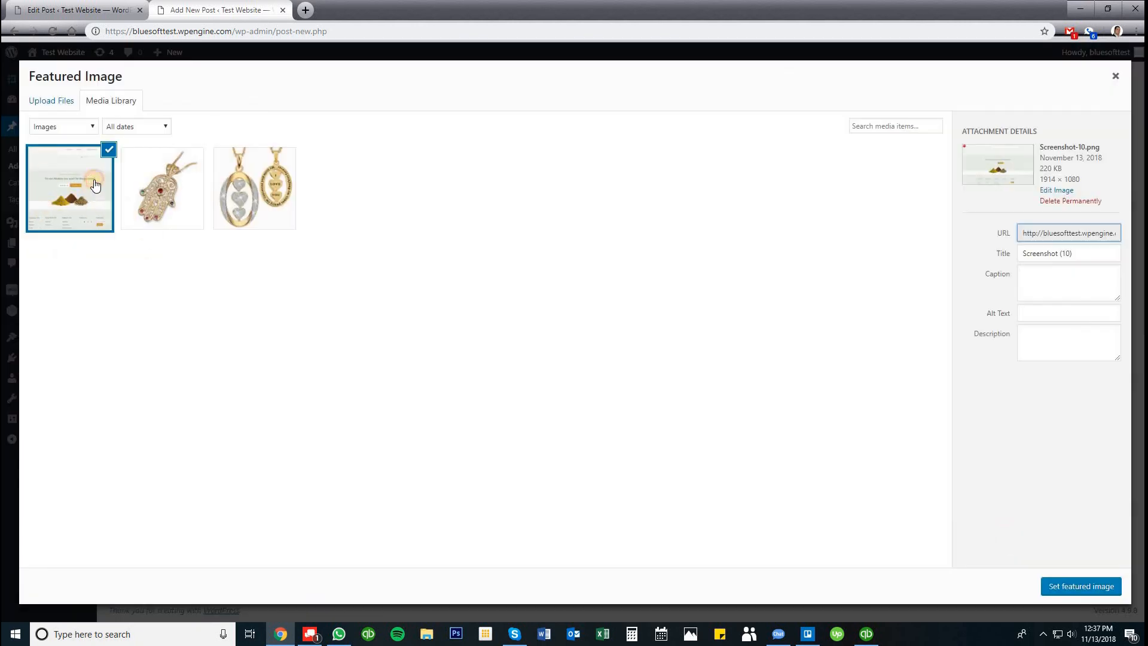
{"action": "left_click", "coordinate": [1057, 586]}
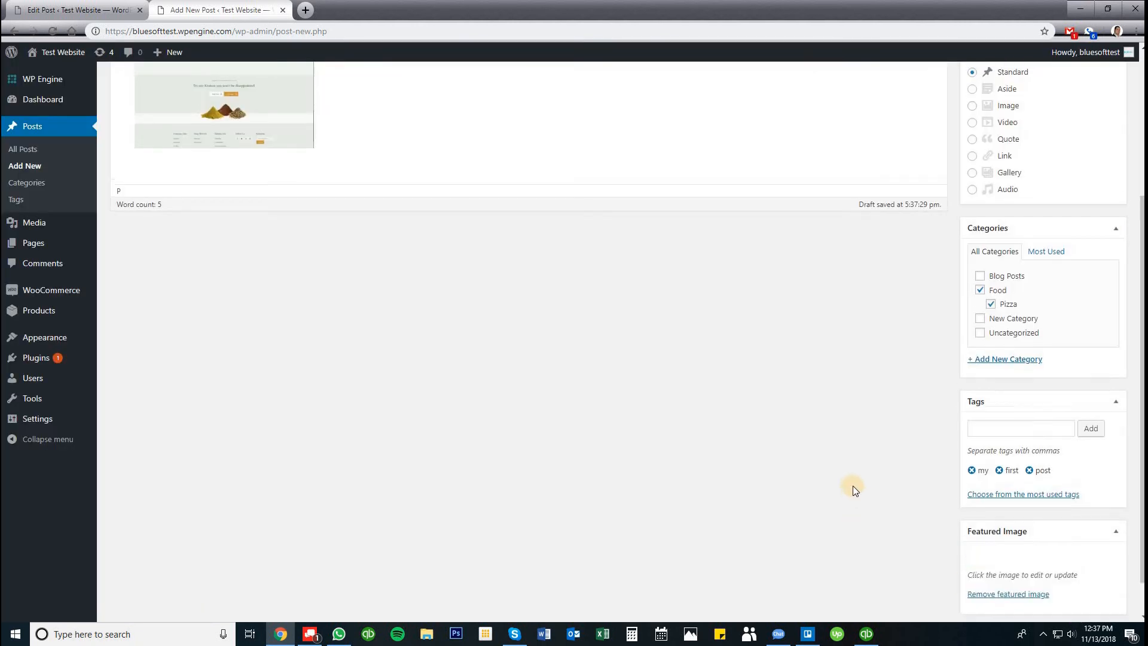
{"action": "scroll", "coordinate": [891, 407], "scroll_direction": "down", "scroll_amount": 3}
{"action": "scroll", "coordinate": [1012, 477], "scroll_direction": "up", "scroll_amount": 2}
{"action": "scroll", "coordinate": [761, 450], "scroll_direction": "down", "scroll_amount": 2}
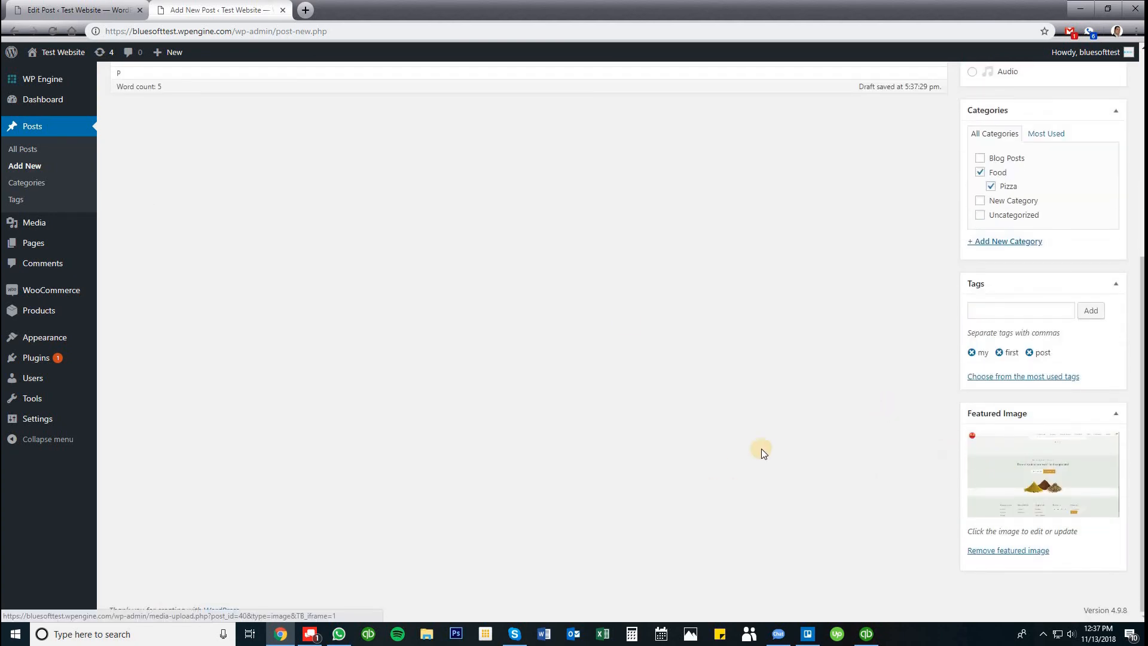
Step: Review the post's content, categories, tags and featured image, and publish the post
{"action": "scroll", "coordinate": [353, 204], "scroll_direction": "up", "scroll_amount": 3}
{"action": "scroll", "coordinate": [353, 205], "scroll_direction": "up", "scroll_amount": 3}
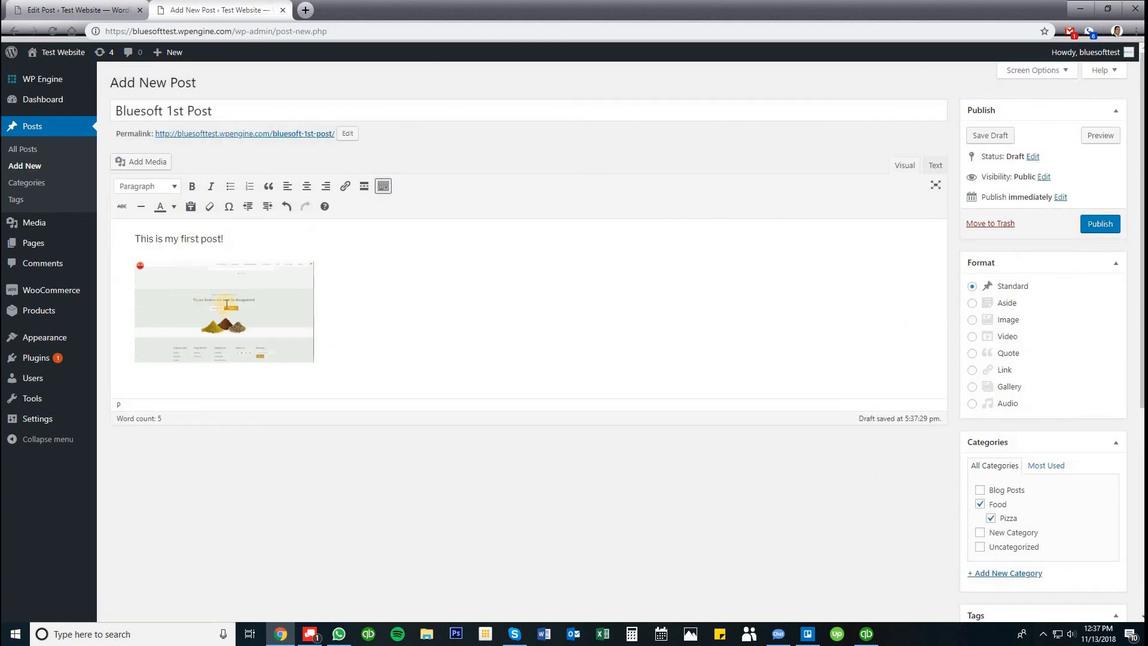
{"action": "scroll", "coordinate": [905, 384], "scroll_direction": "down", "scroll_amount": 4}
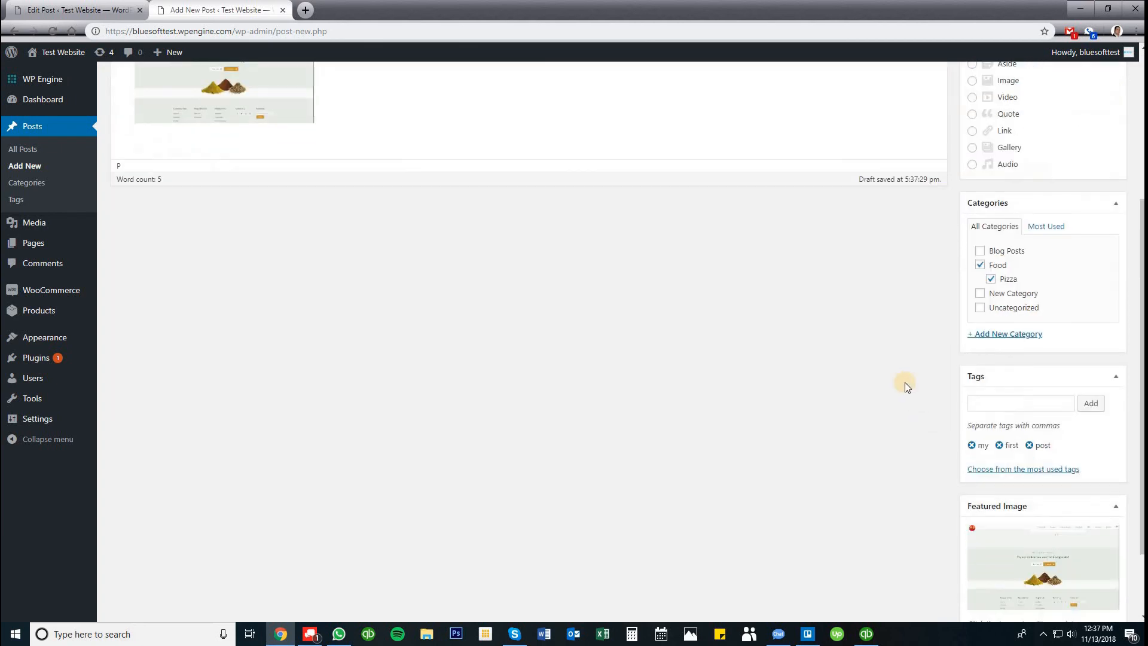
{"action": "scroll", "coordinate": [1071, 481], "scroll_direction": "down", "scroll_amount": 2}
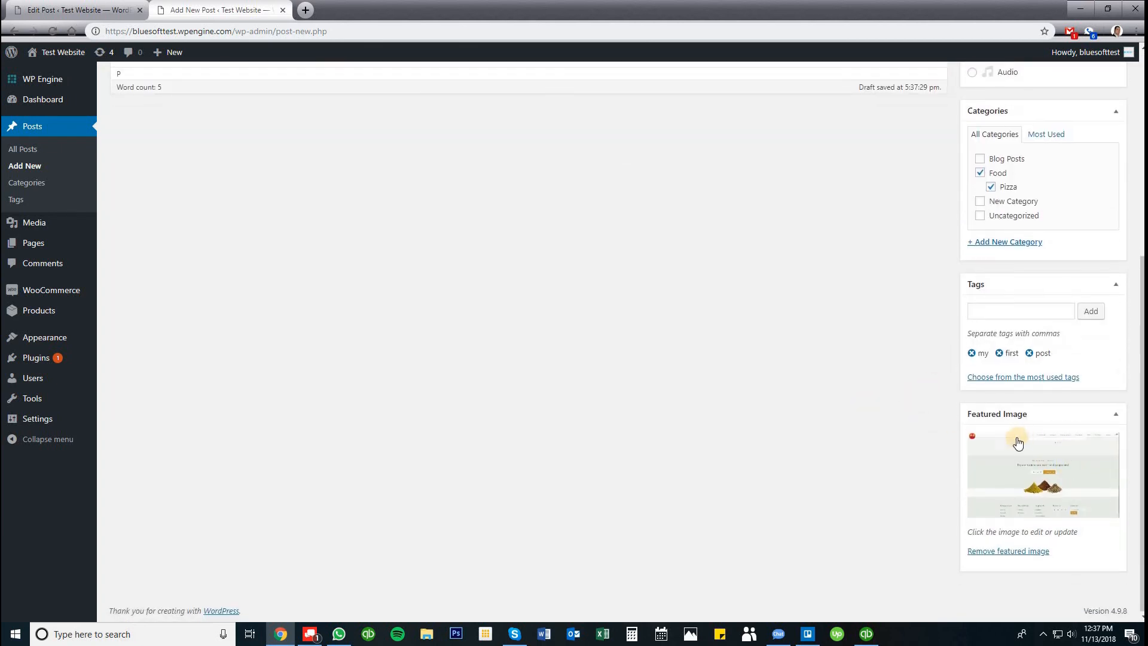
{"action": "scroll", "coordinate": [298, 323], "scroll_direction": "up", "scroll_amount": 6}
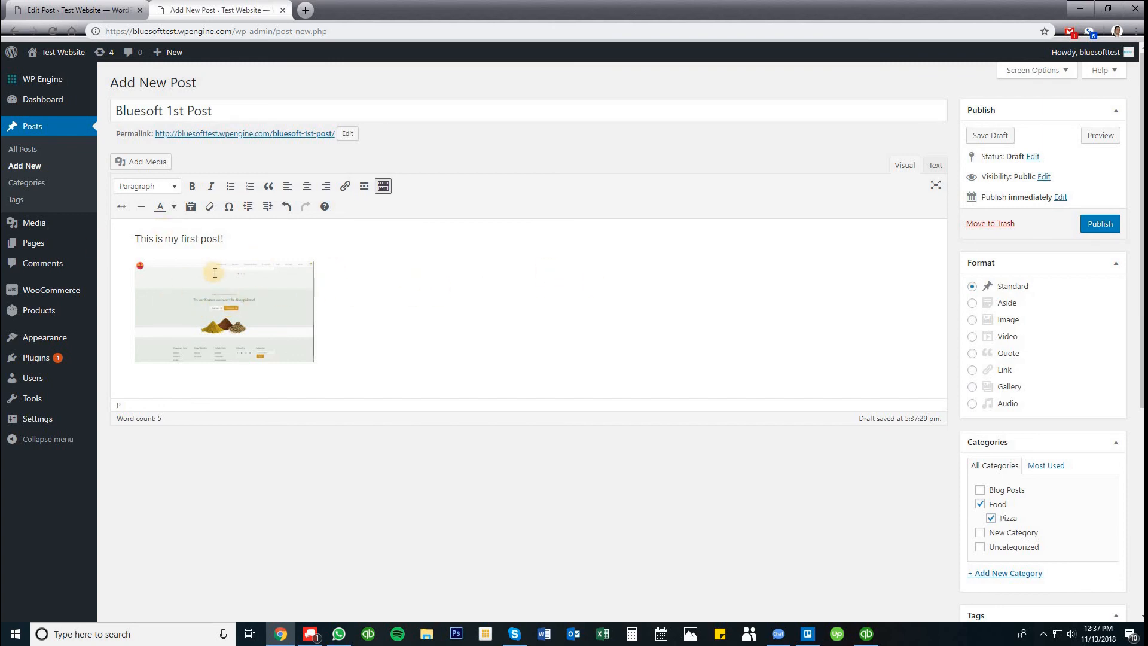
{"action": "scroll", "coordinate": [880, 265], "scroll_direction": "down", "scroll_amount": 2}
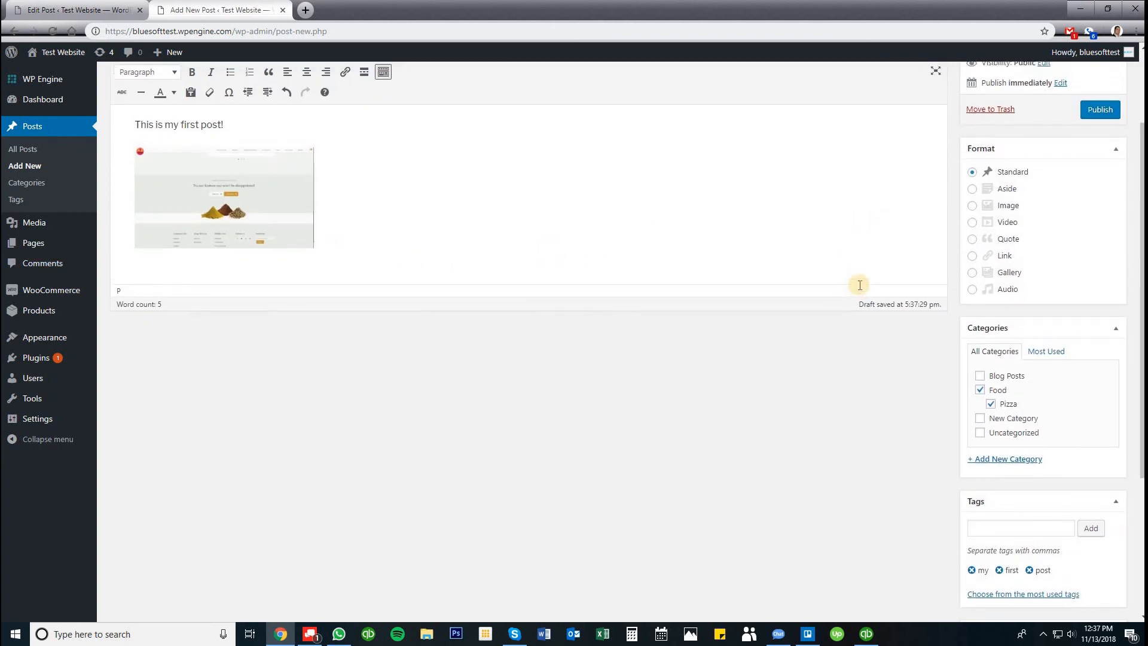
{"action": "scroll", "coordinate": [858, 287], "scroll_direction": "up", "scroll_amount": 2}
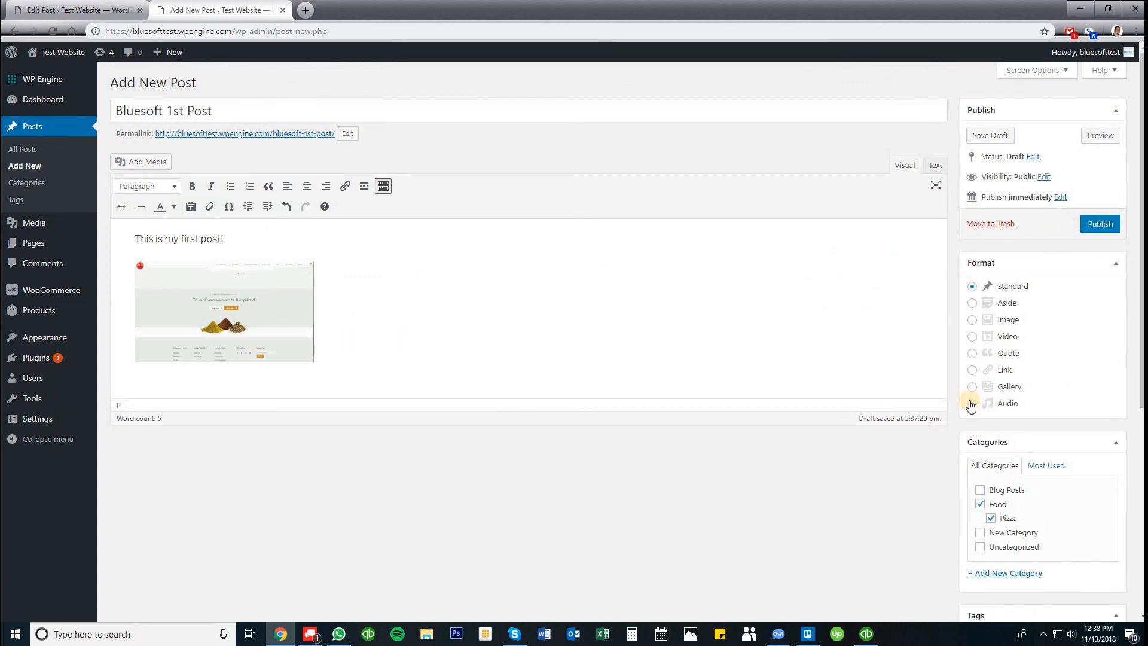
{"action": "left_click", "coordinate": [1093, 224]}
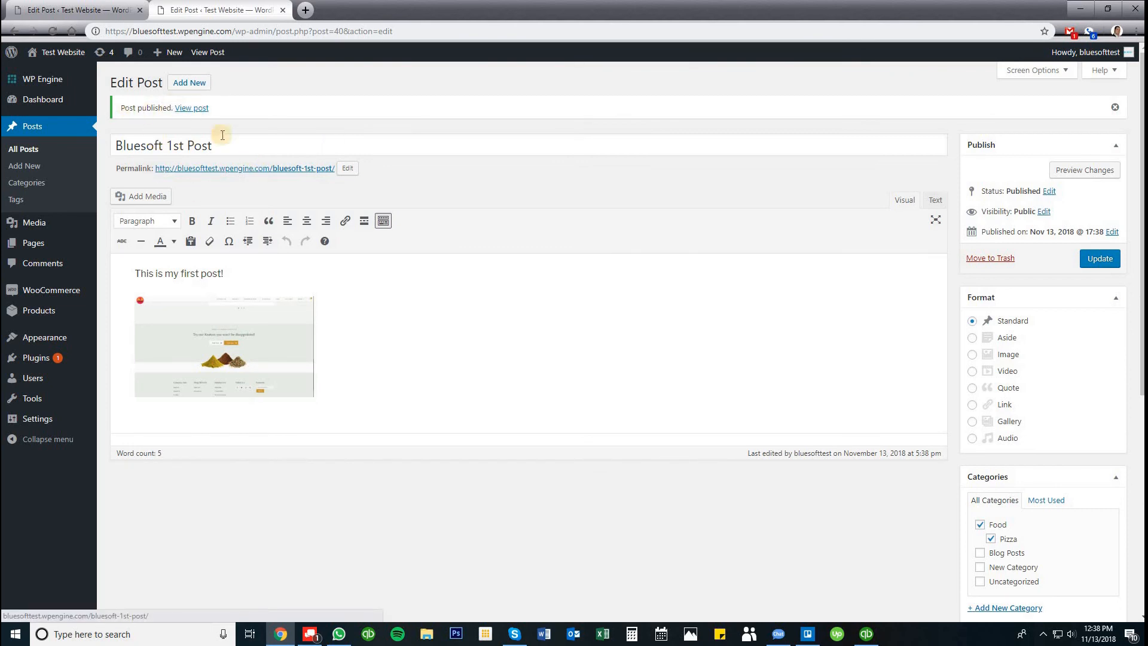
Step: View the published "Bluesoft 1st Post" on the live site and examine its featured image, text, inserted image, categories and tags
{"action": "left_click", "coordinate": [203, 108]}
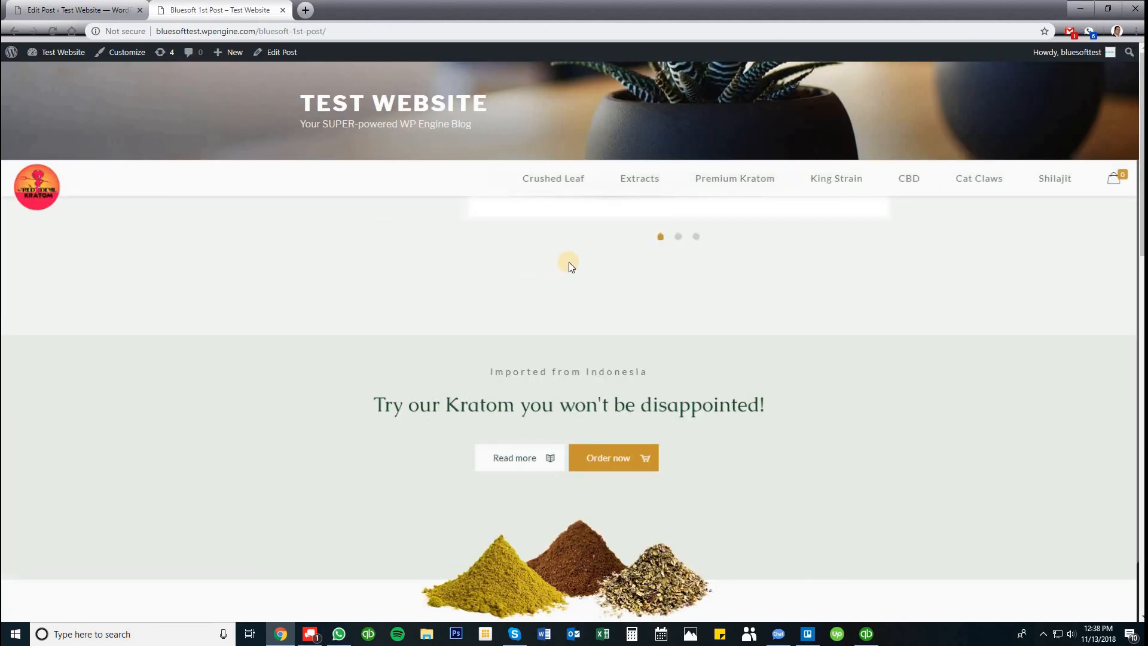
{"action": "scroll", "coordinate": [586, 272], "scroll_direction": "down", "scroll_amount": 9}
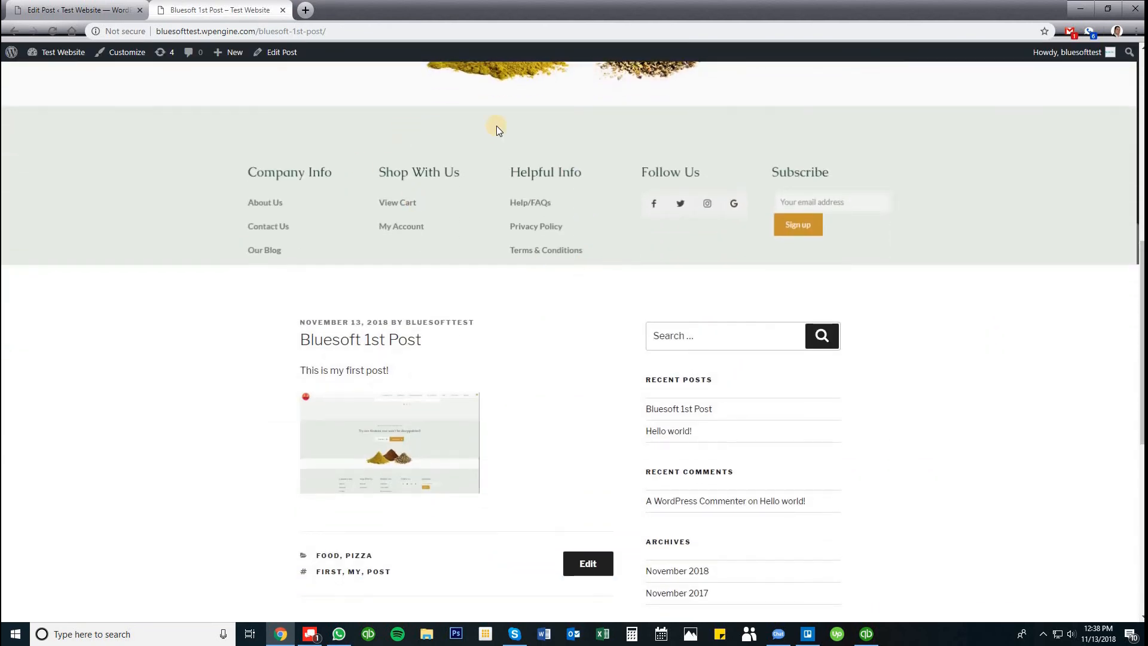
{"action": "scroll", "coordinate": [851, 127], "scroll_direction": "down", "scroll_amount": 3}
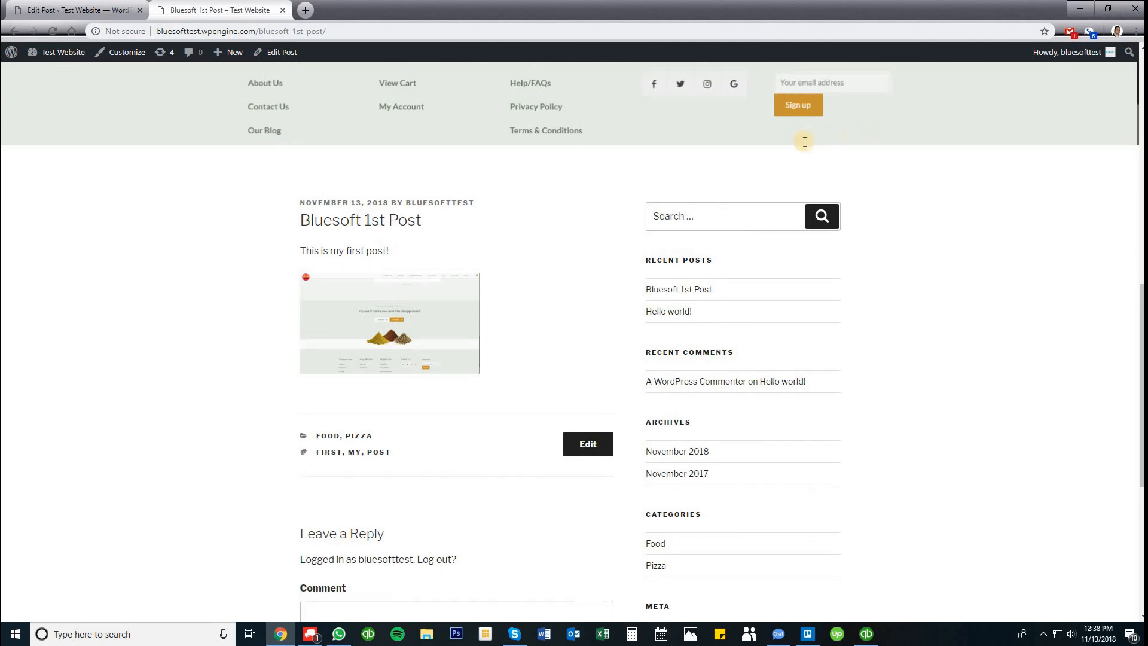
{"action": "scroll", "coordinate": [330, 129], "scroll_direction": "down", "scroll_amount": 1}
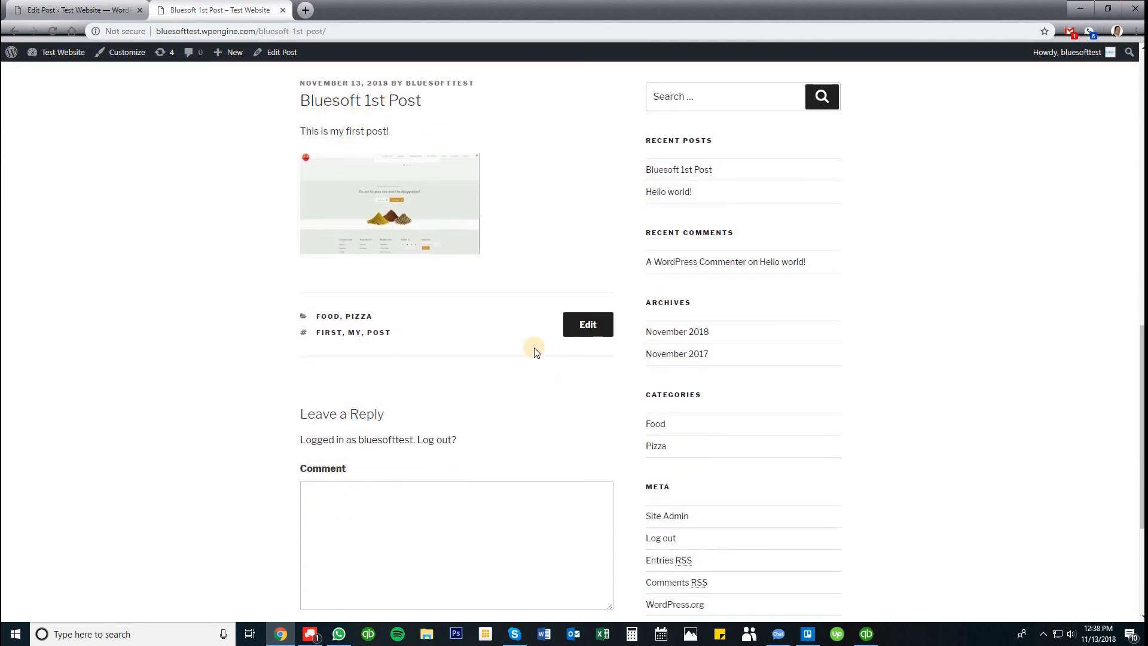
{"action": "scroll", "coordinate": [256, 333], "scroll_direction": "down", "scroll_amount": 3}
{"action": "scroll", "coordinate": [264, 315], "scroll_direction": "up", "scroll_amount": 8}
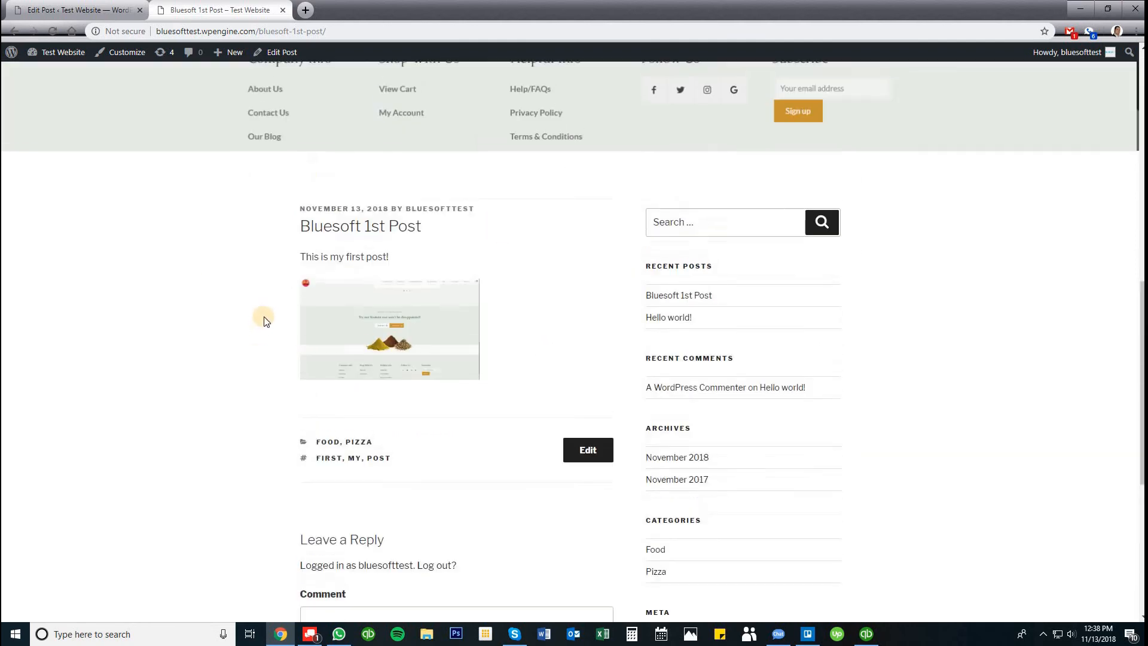
{"action": "scroll", "coordinate": [179, 292], "scroll_direction": "down", "scroll_amount": 3}
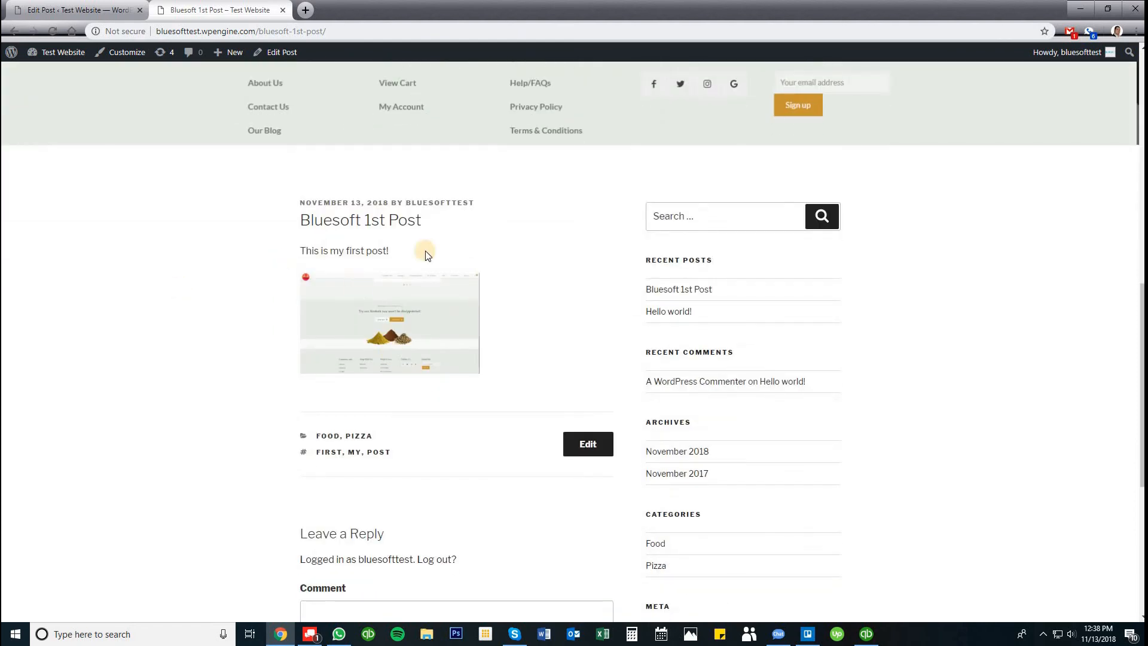